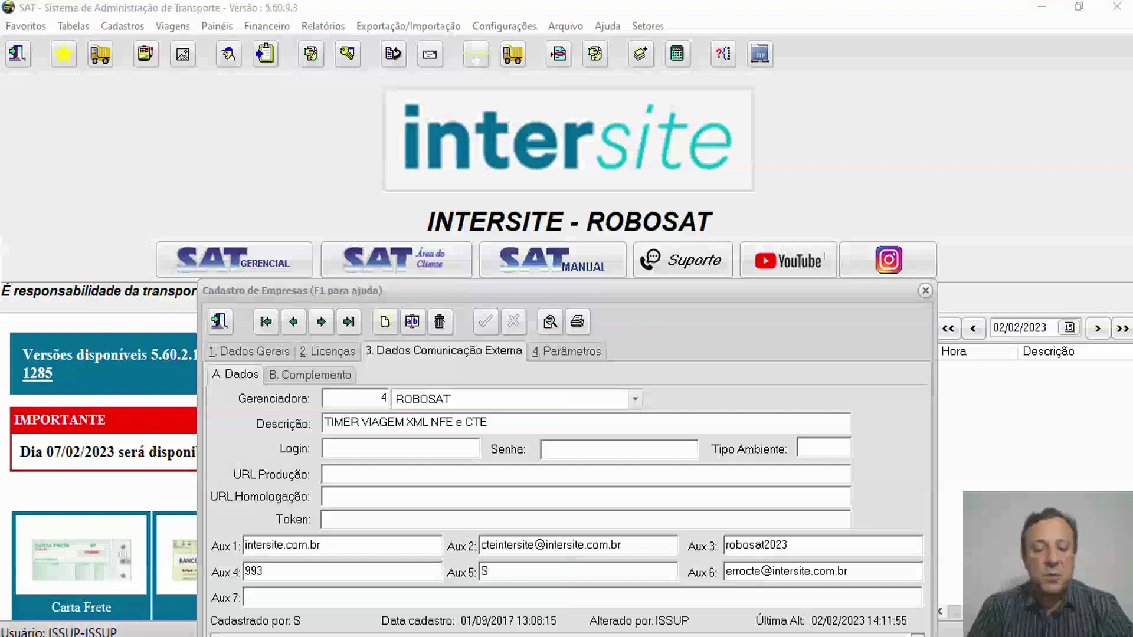
Switch to the RoboSAT_30-01-2023.log in Notepad and highlight the e-mail account and the end of the e-mail XML retrieval
key(alt+Tab)
key(alt+Tab)
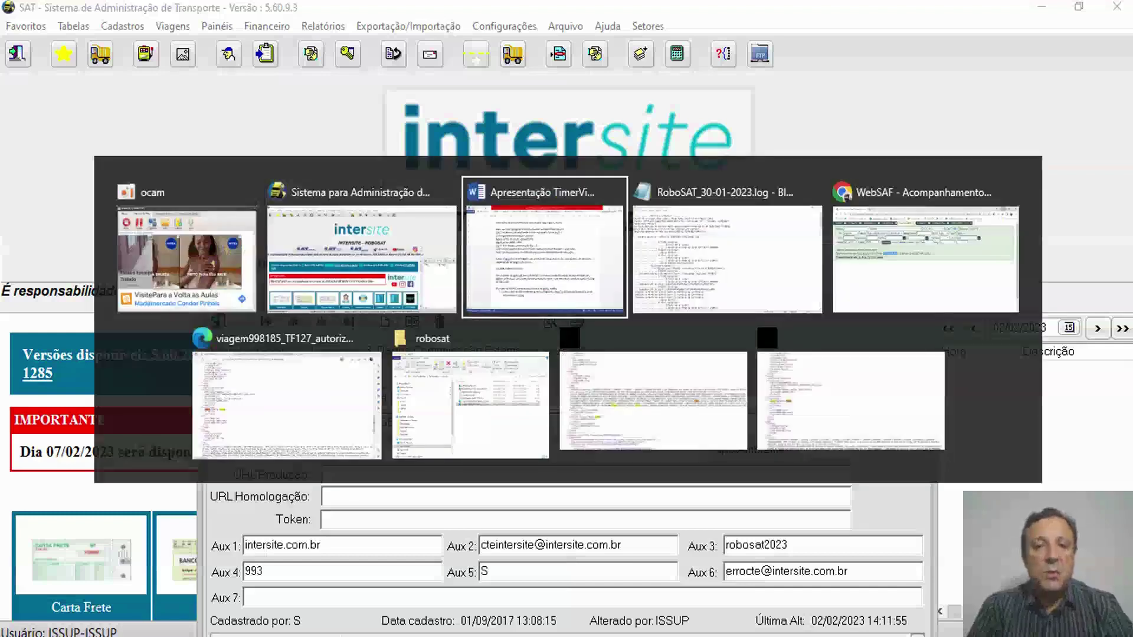
key(alt+Tab)
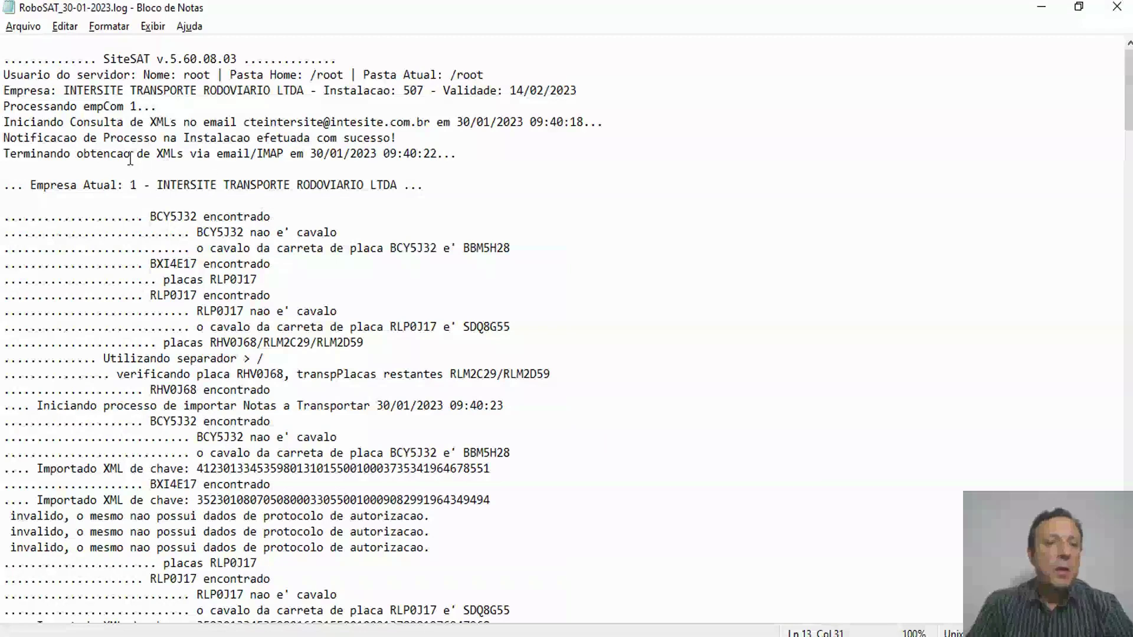
drag(243, 122, 431, 126)
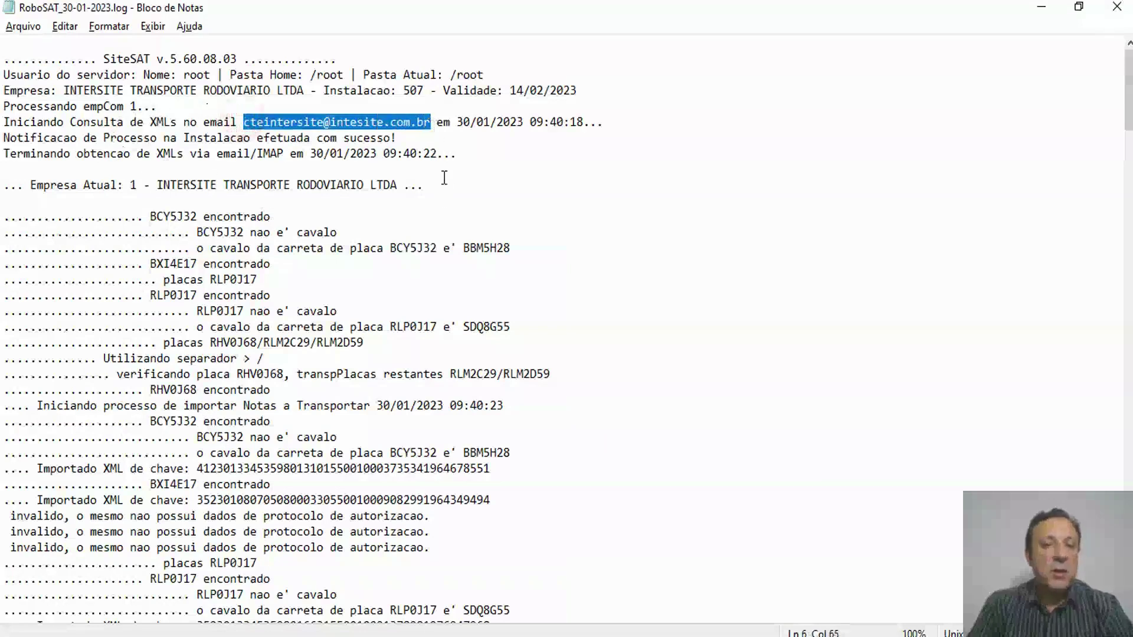
drag(4, 154, 257, 153)
scroll(245, 179, down, 2)
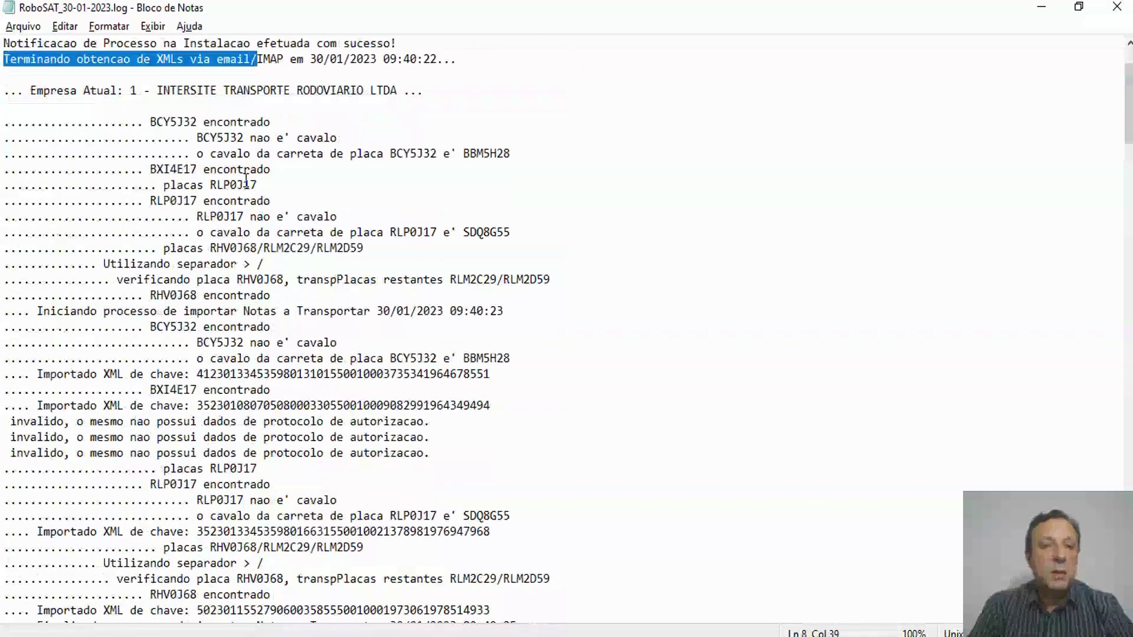
click(257, 170)
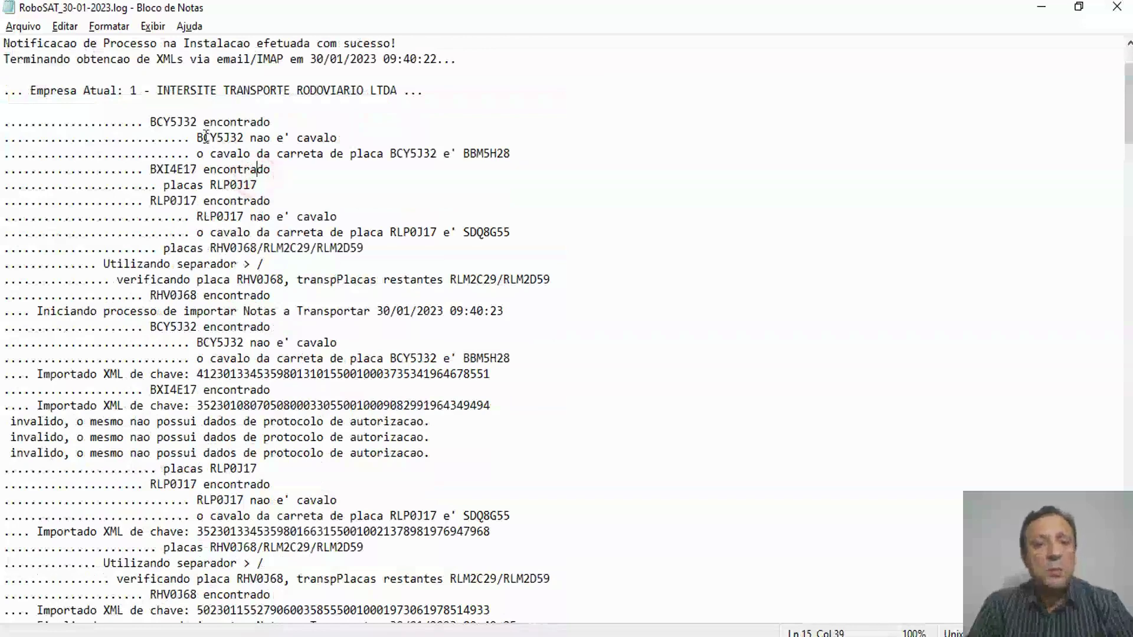
drag(150, 122, 271, 468)
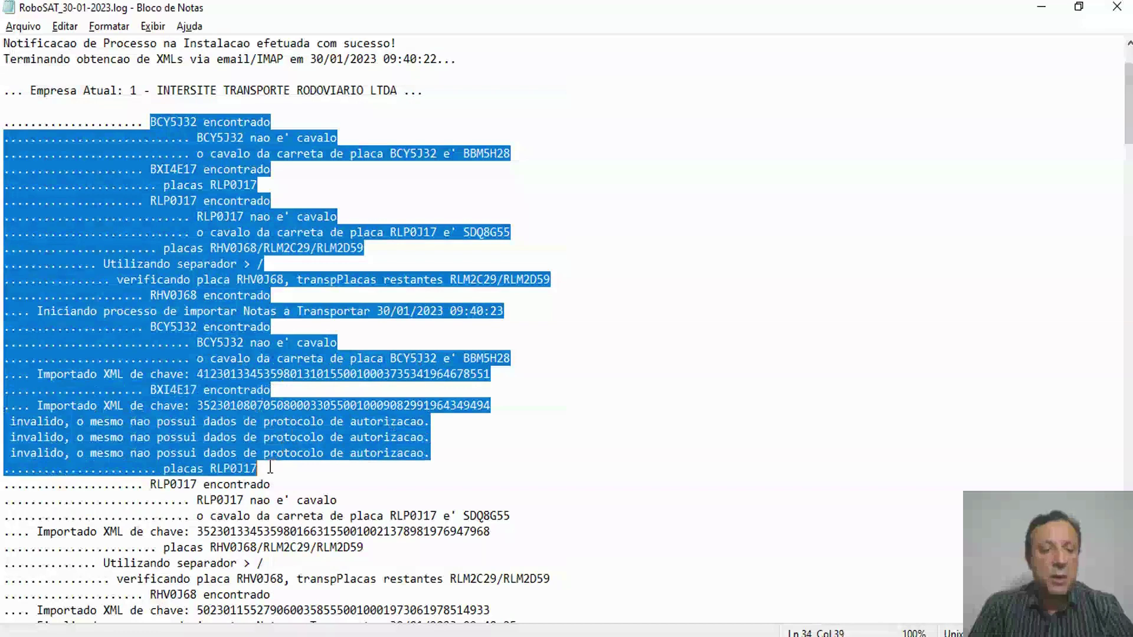
click(486, 375)
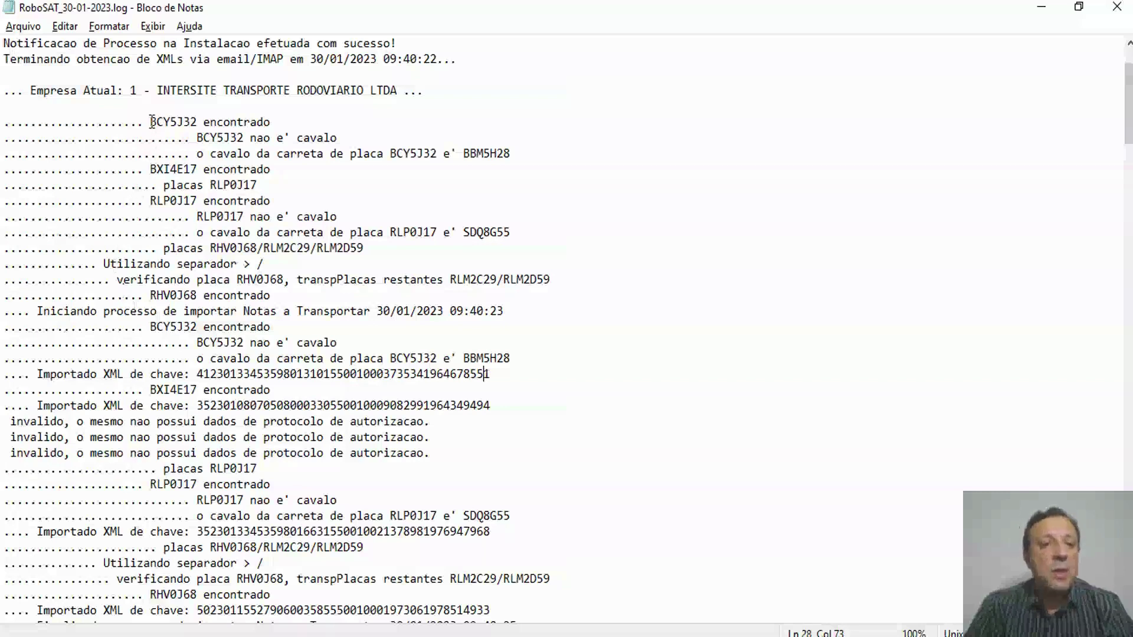
drag(151, 121, 313, 131)
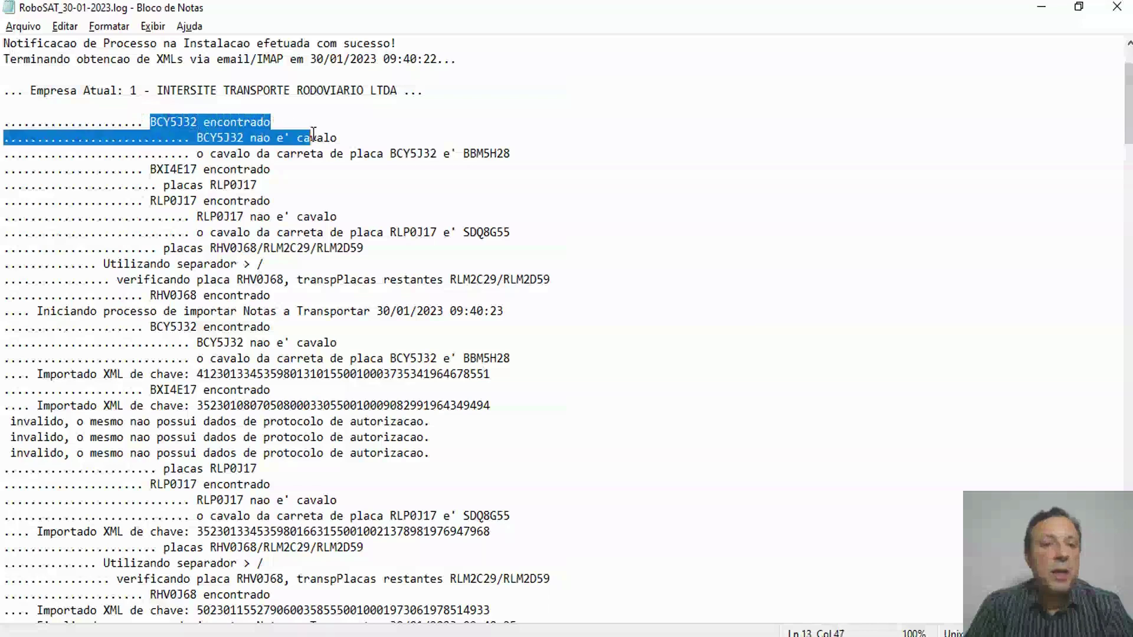
click(308, 166)
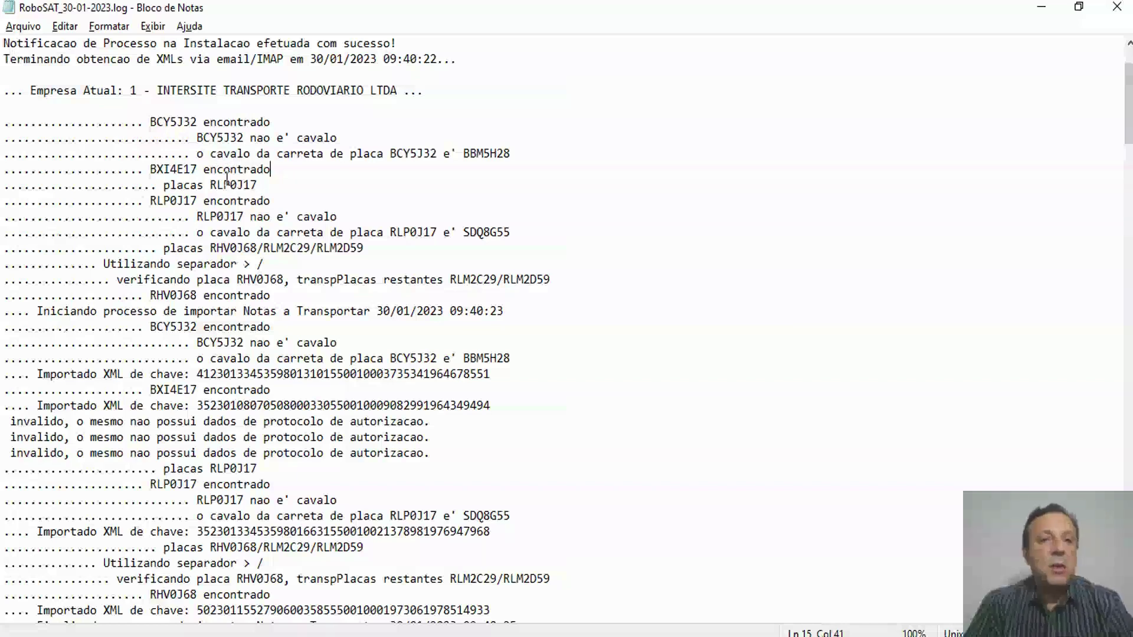
click(151, 124)
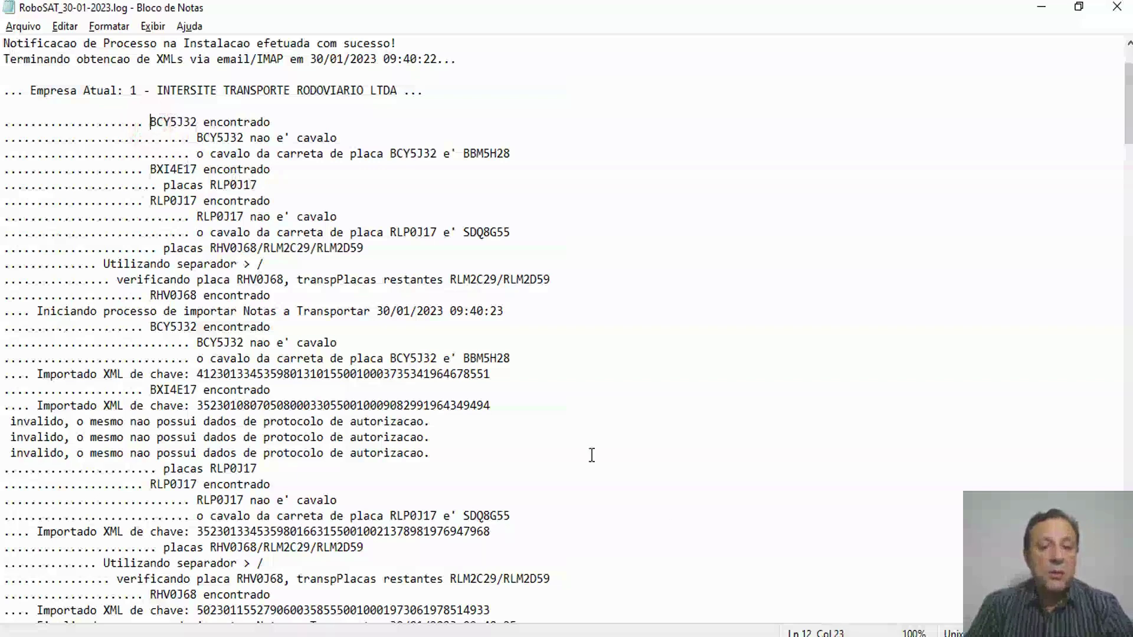
Switch to viagem998185_TF127_autorizada.xml in Edge and inspect the plate under veicTransp and the infCpl tag
key(alt+Tab)
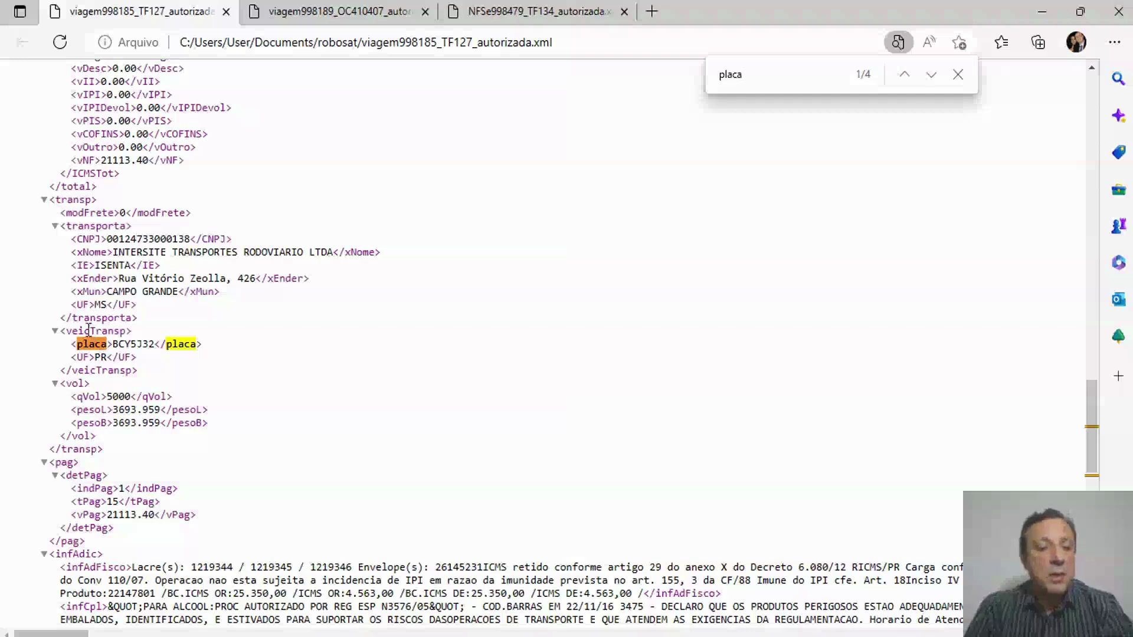
drag(66, 333, 126, 339)
click(97, 346)
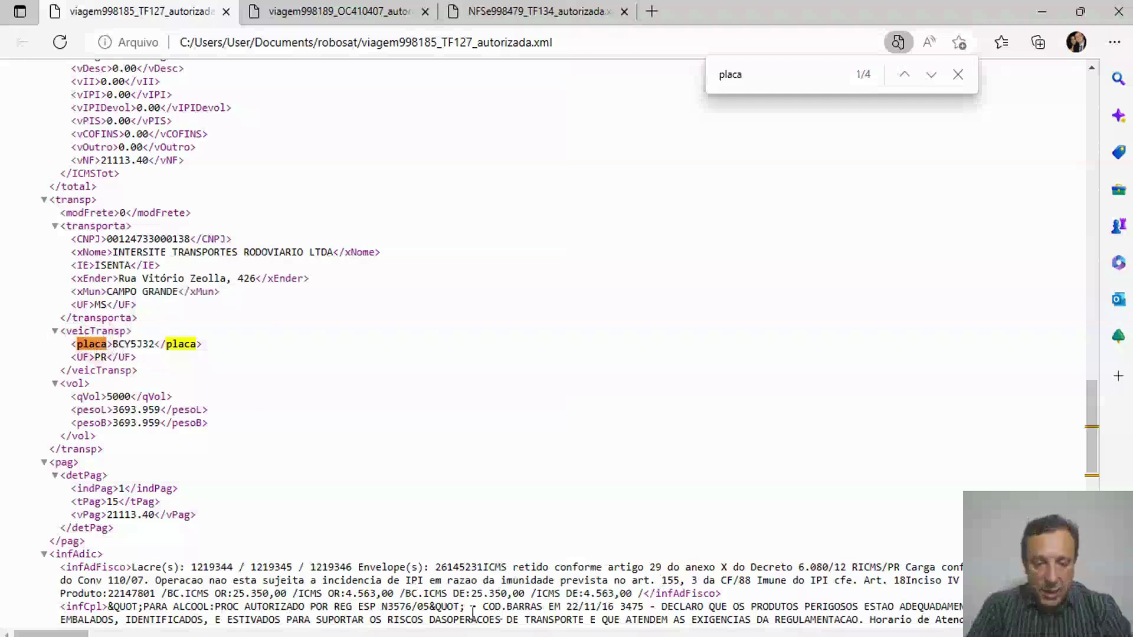
double_click(94, 605)
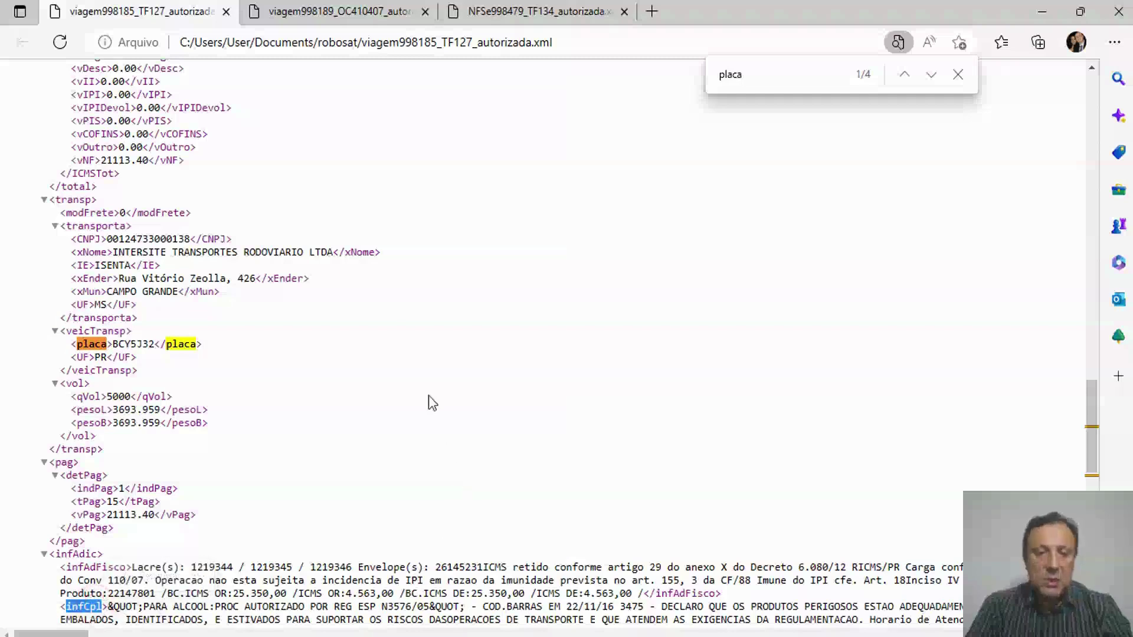
Show viagem998189_OC410407_autorizada.xml and inspect its TRANSP_PLACAS field and infCpl tag for the vehicle plates
click(317, 17)
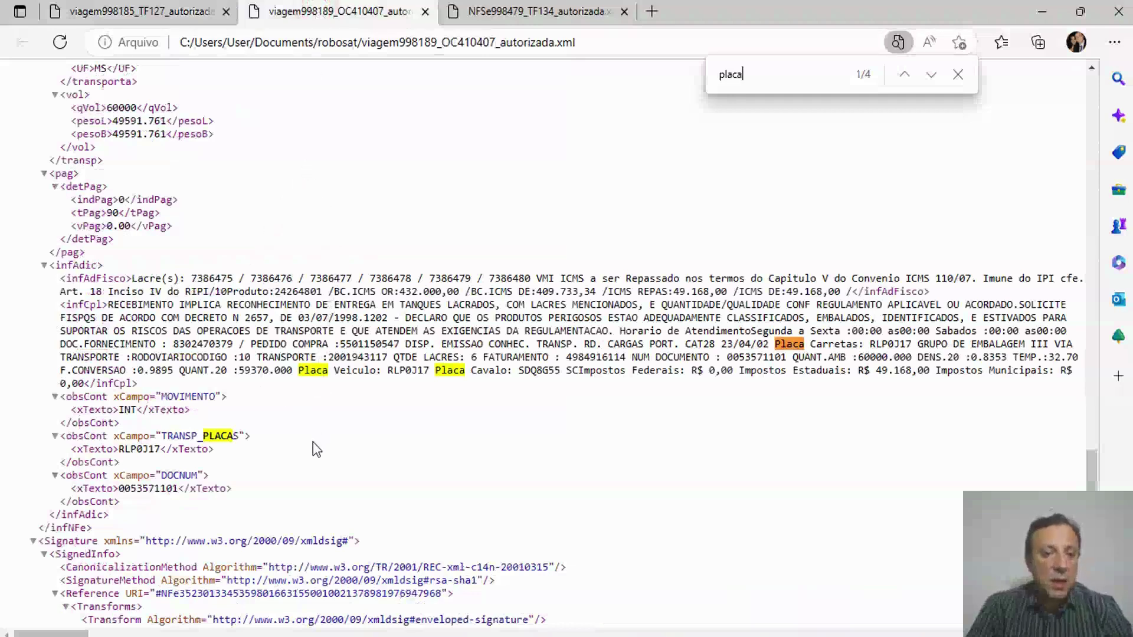
drag(114, 436, 230, 436)
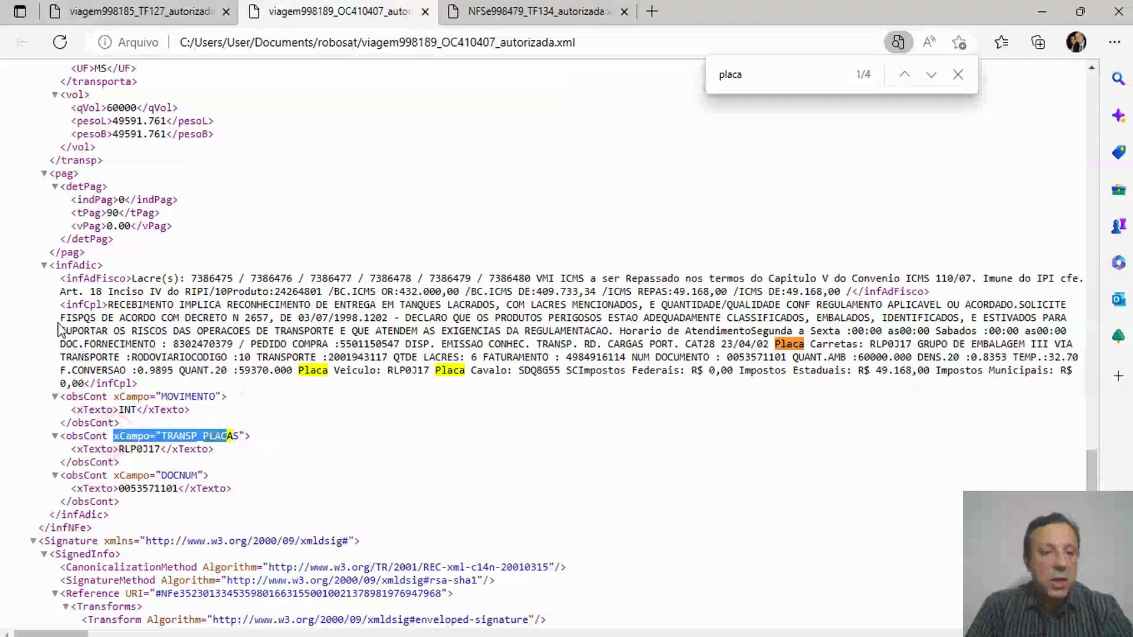
click(71, 305)
double_click(71, 306)
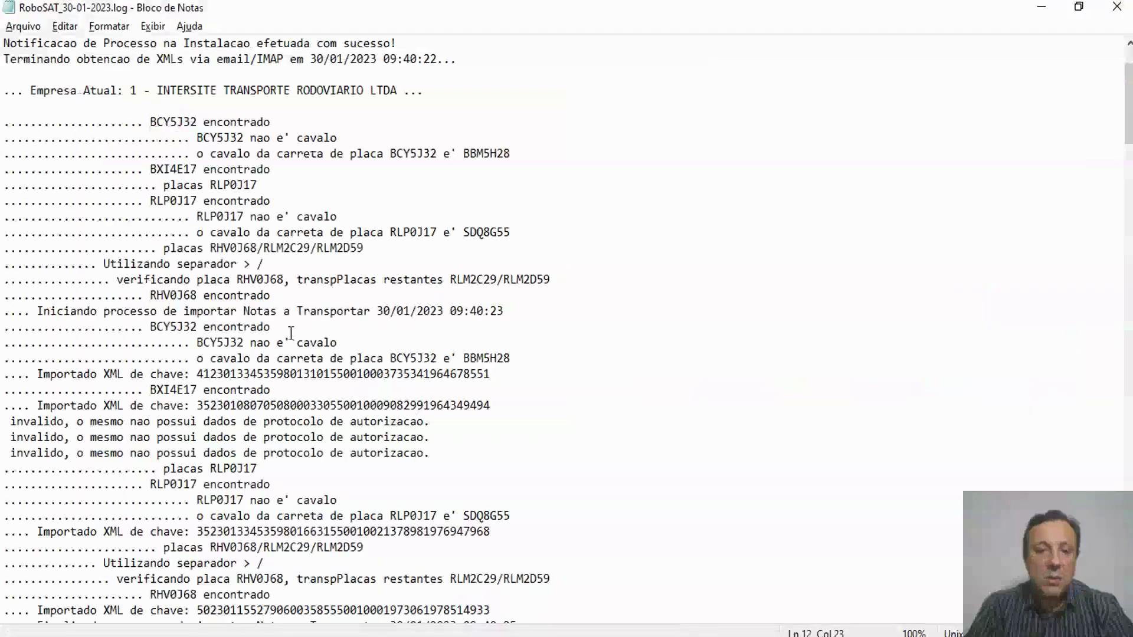
In the RoboSAT log, examine the start of the XML-to-trip conversion, highlighting the XML file read and the loading order check
scroll(289, 331, down, 10)
scroll(286, 325, down, 1)
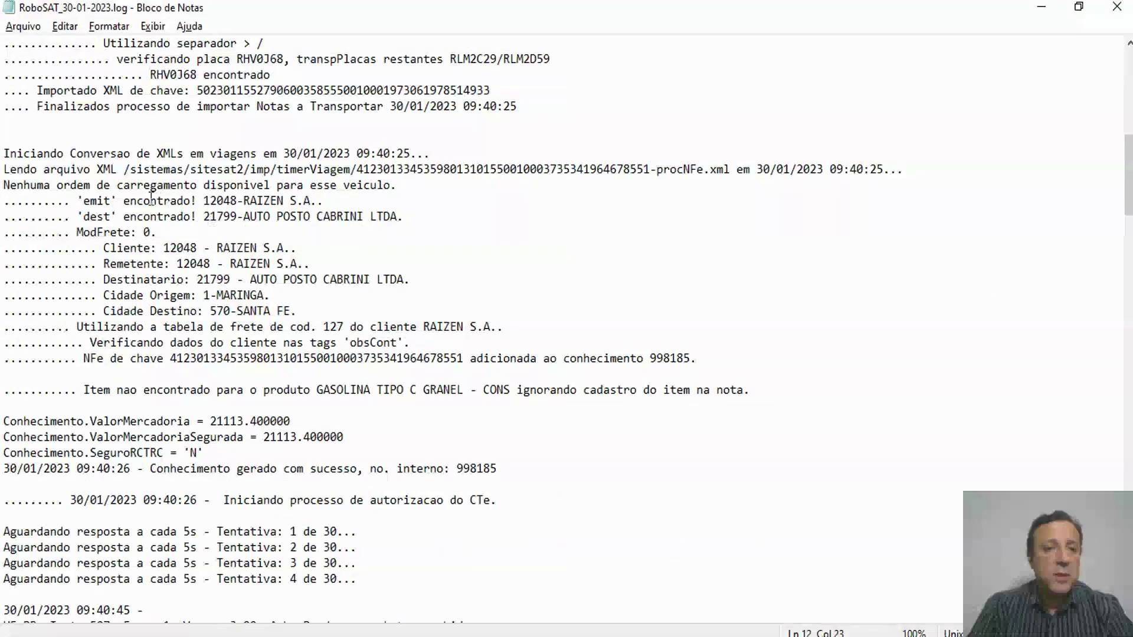
click(9, 152)
drag(9, 151, 178, 154)
drag(445, 171, 653, 164)
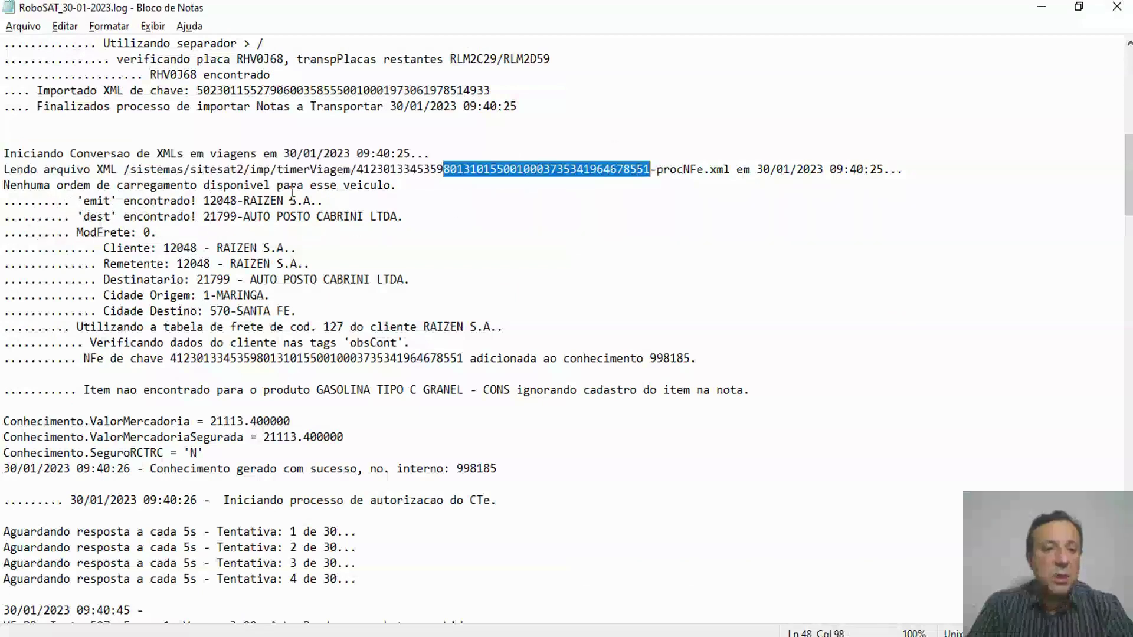
drag(4, 187, 401, 186)
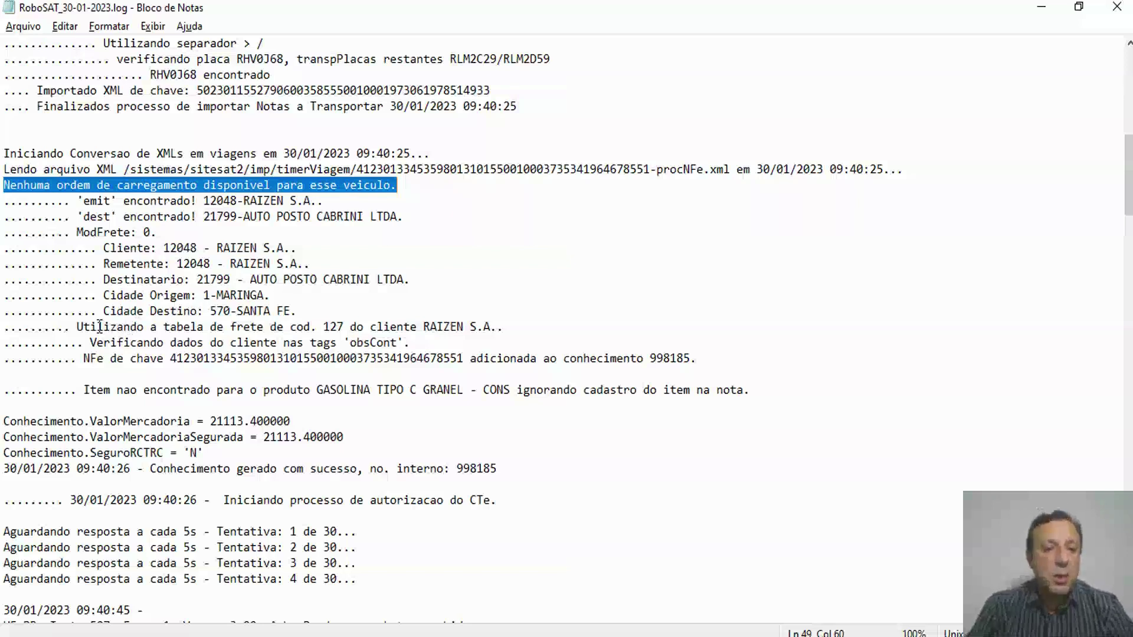
Highlight the log line on the freight table used for client RAIZEN S.A., including its code 127
drag(77, 326, 343, 326)
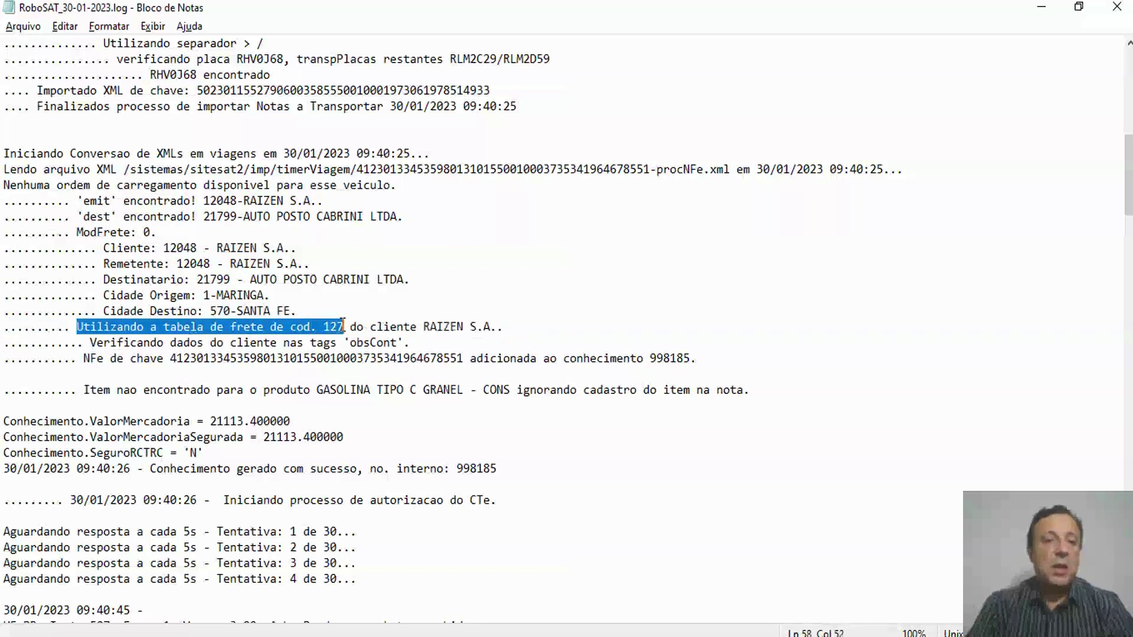
click(335, 348)
drag(324, 329, 344, 328)
Examine the log lines on adding the NFe to the conhecimento and generating it, highlighting its internal number
scroll(359, 255, down, 2)
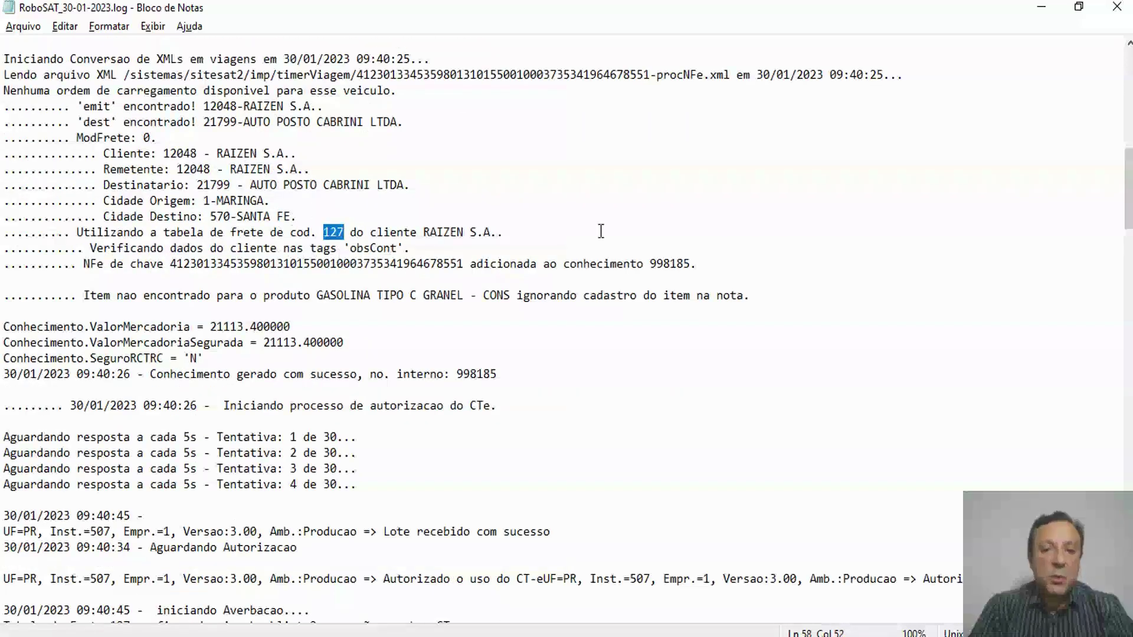
scroll(561, 226, down, 1)
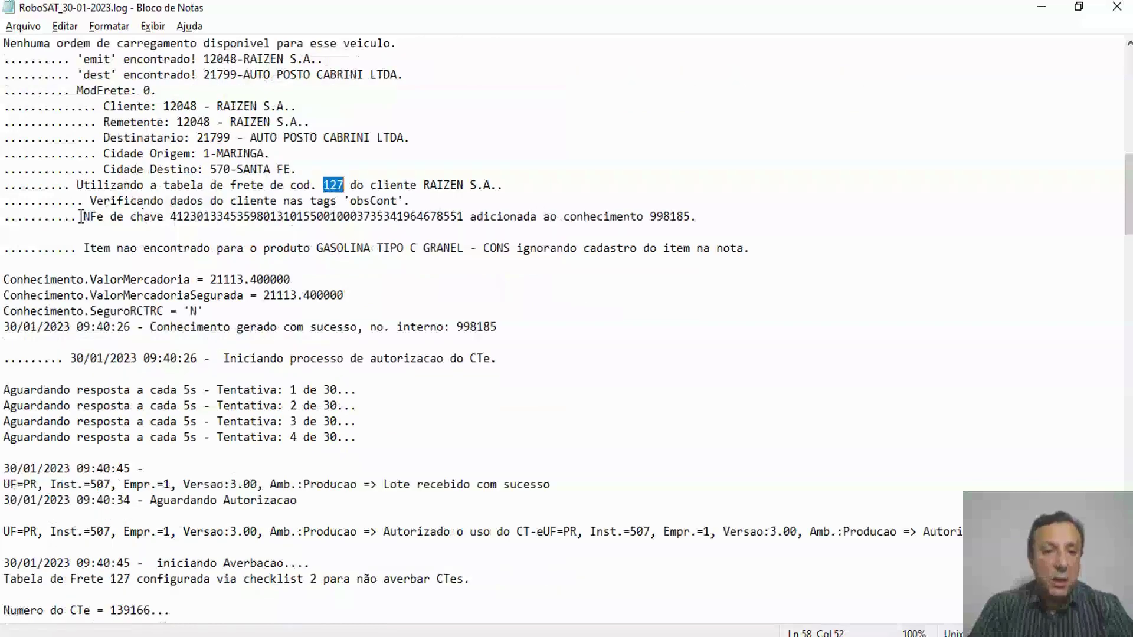
drag(83, 216, 338, 218)
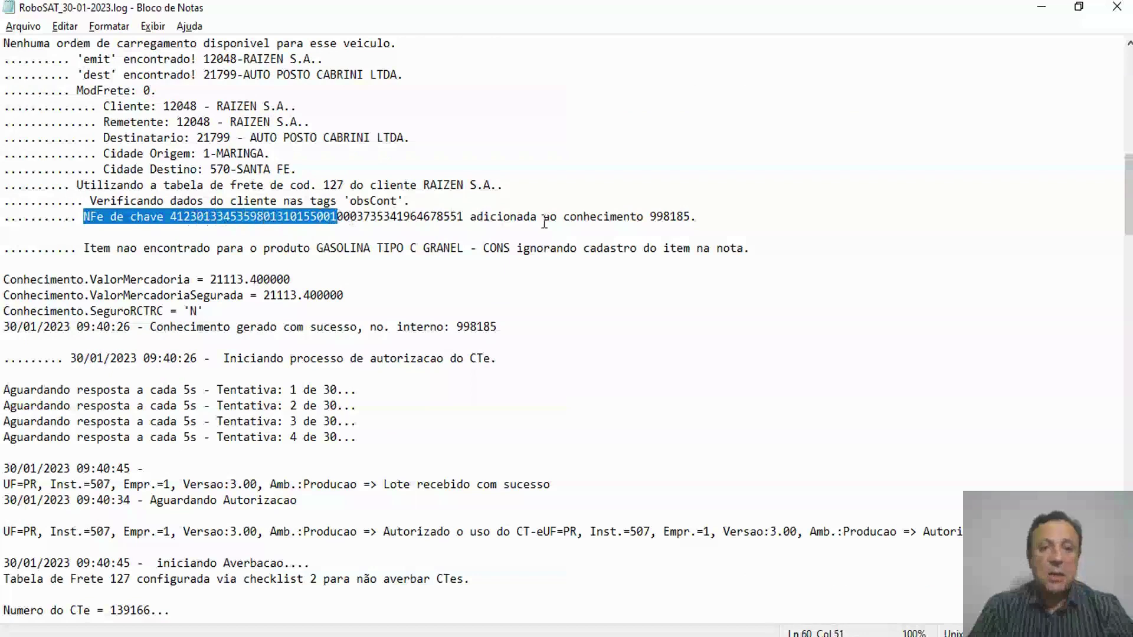
drag(650, 216, 663, 216)
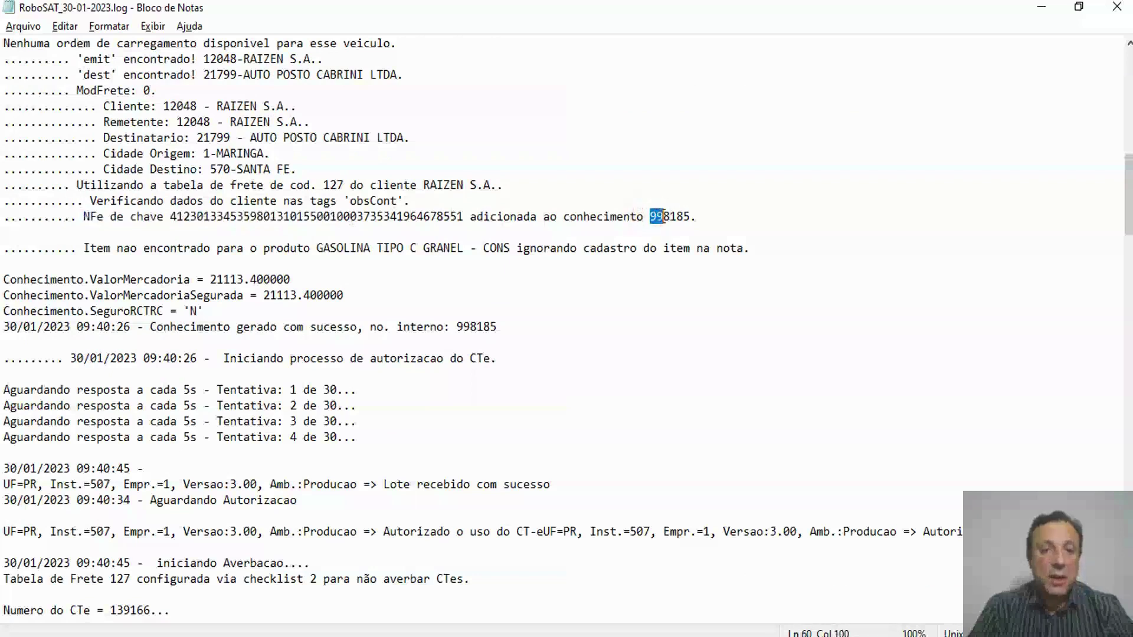
scroll(293, 302, down, 1)
scroll(293, 302, down, 1)
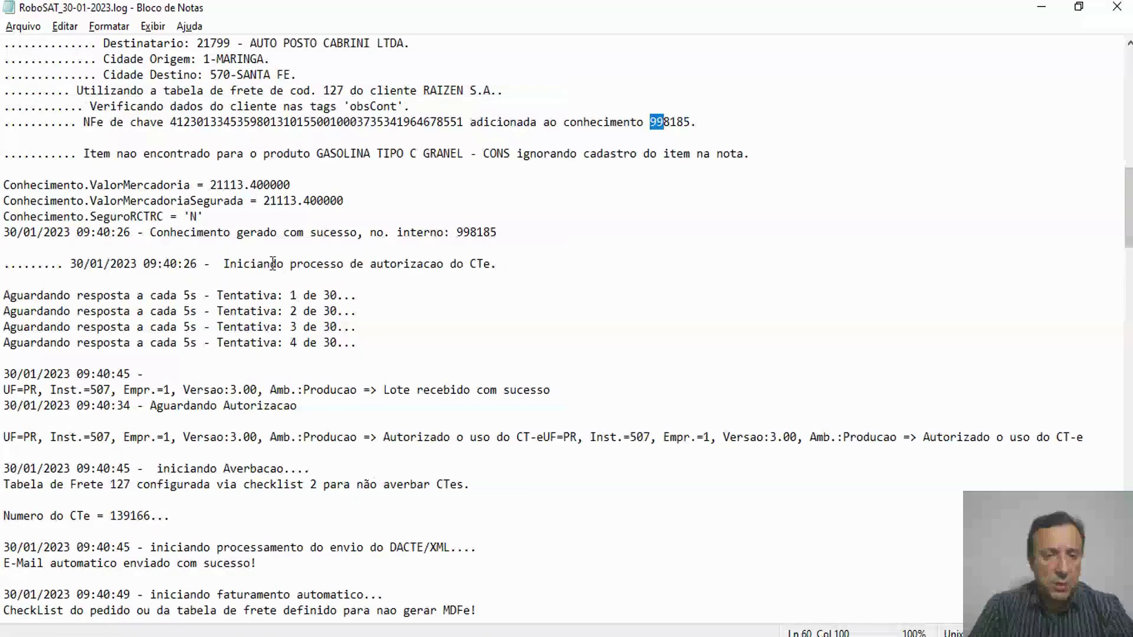
drag(150, 231, 513, 242)
click(519, 240)
double_click(480, 232)
Review the CT-e authorization entries in the log, highlighting the process start, the response attempts and the authorization result
scroll(453, 272, down, 1)
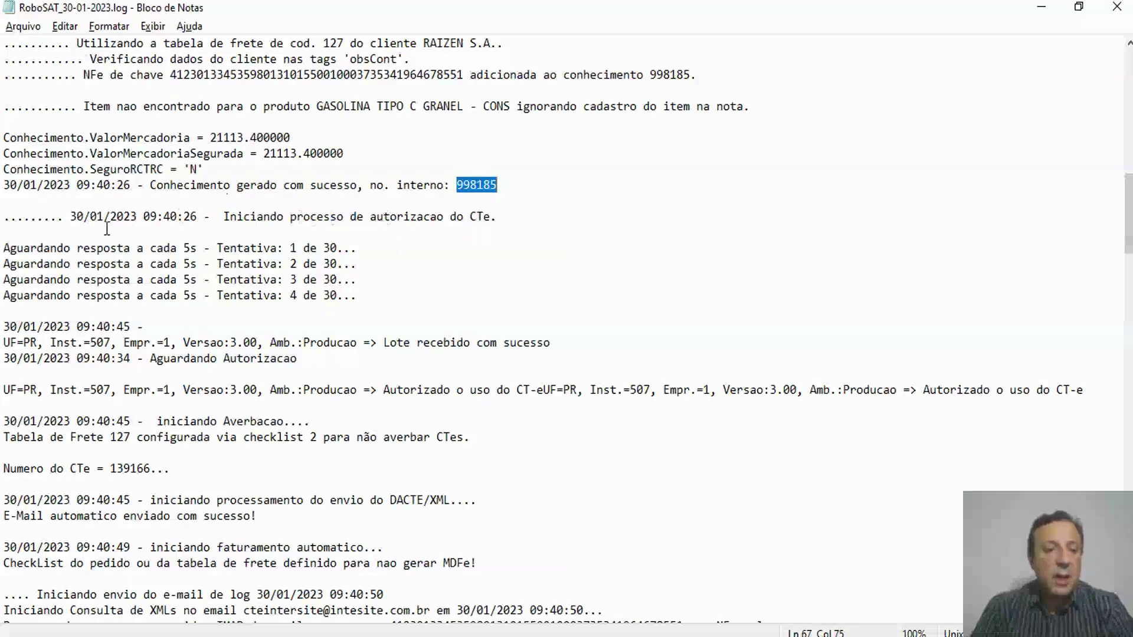
scroll(118, 222, down, 1)
drag(218, 170, 331, 170)
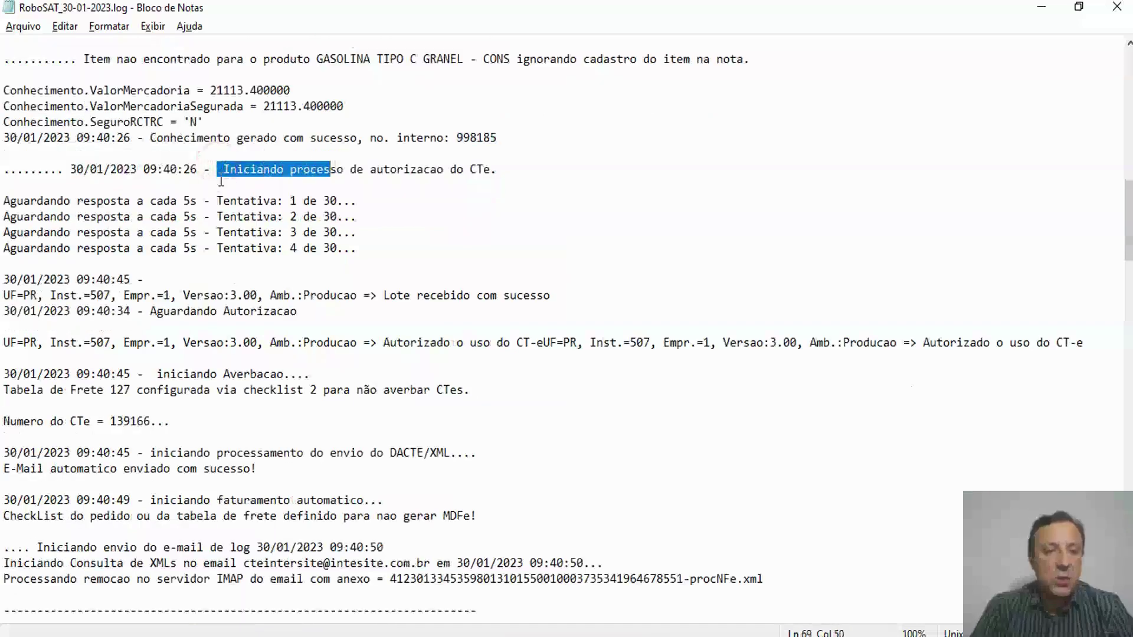
drag(3, 202, 356, 244)
scroll(357, 243, down, 2)
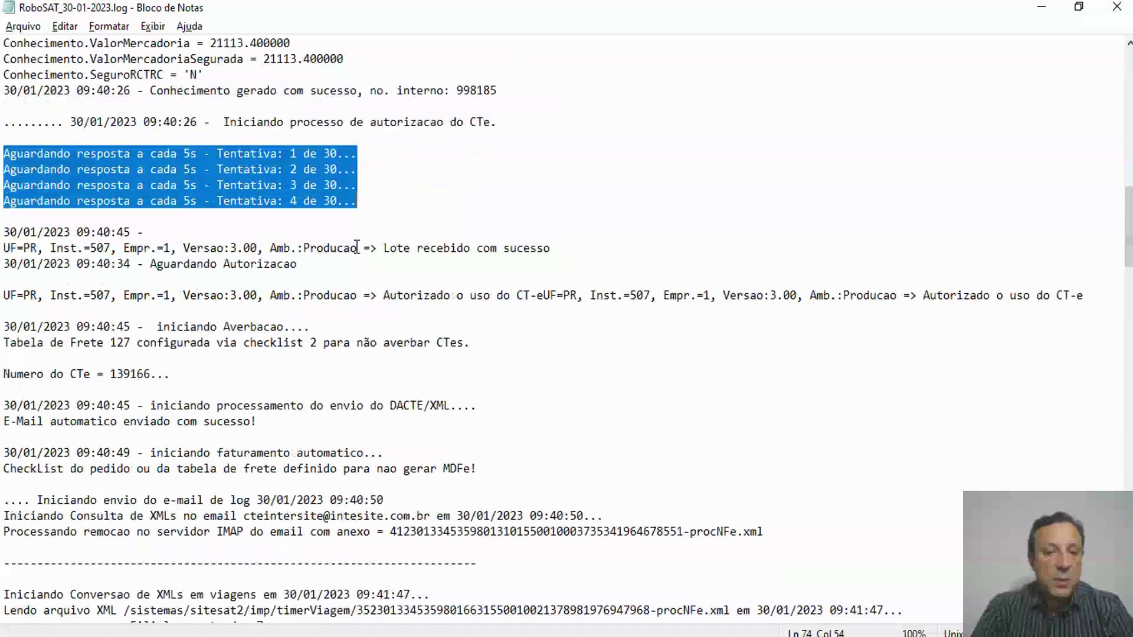
drag(384, 247, 548, 242)
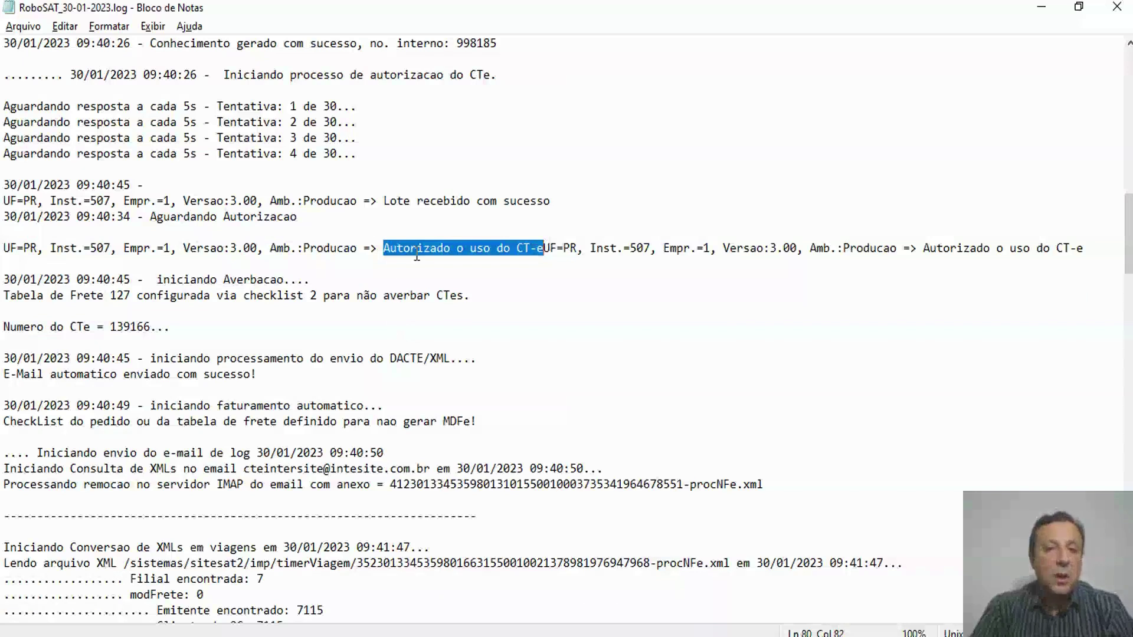
Examine the averbação section of the log, highlighting the freight table 127 line and its checklist setting
scroll(415, 241, down, 2)
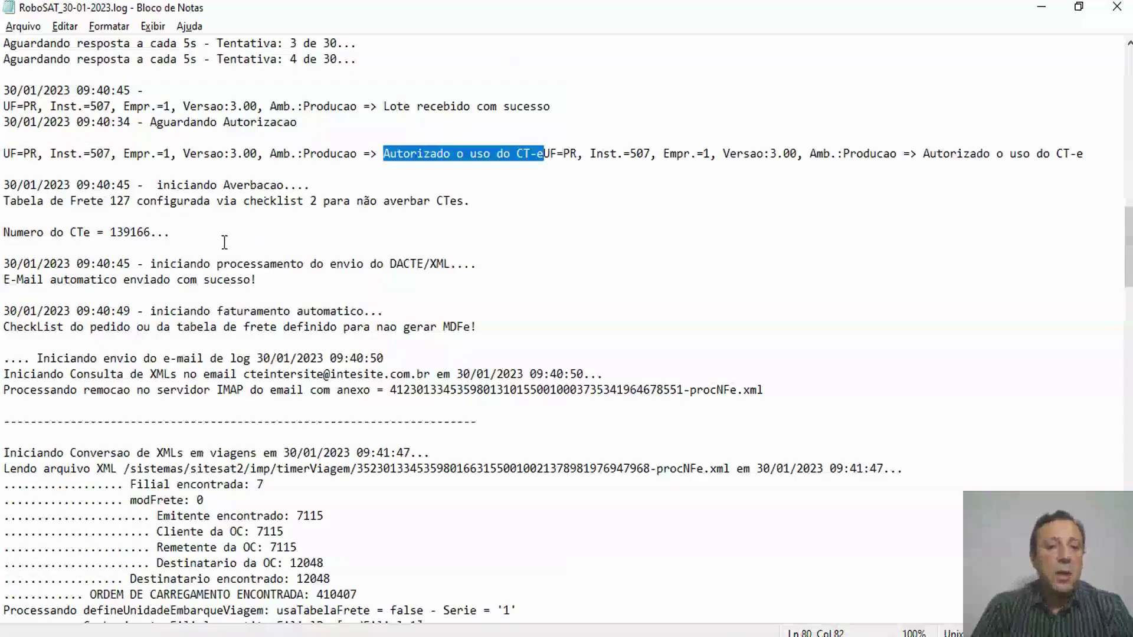
drag(159, 187, 286, 184)
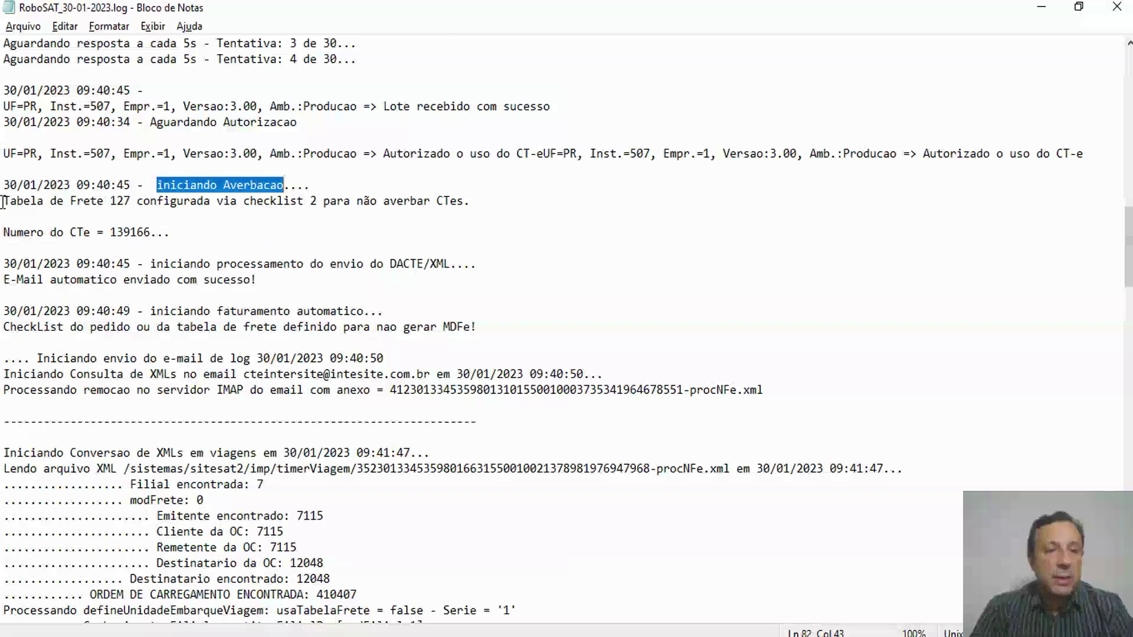
drag(3, 203, 467, 205)
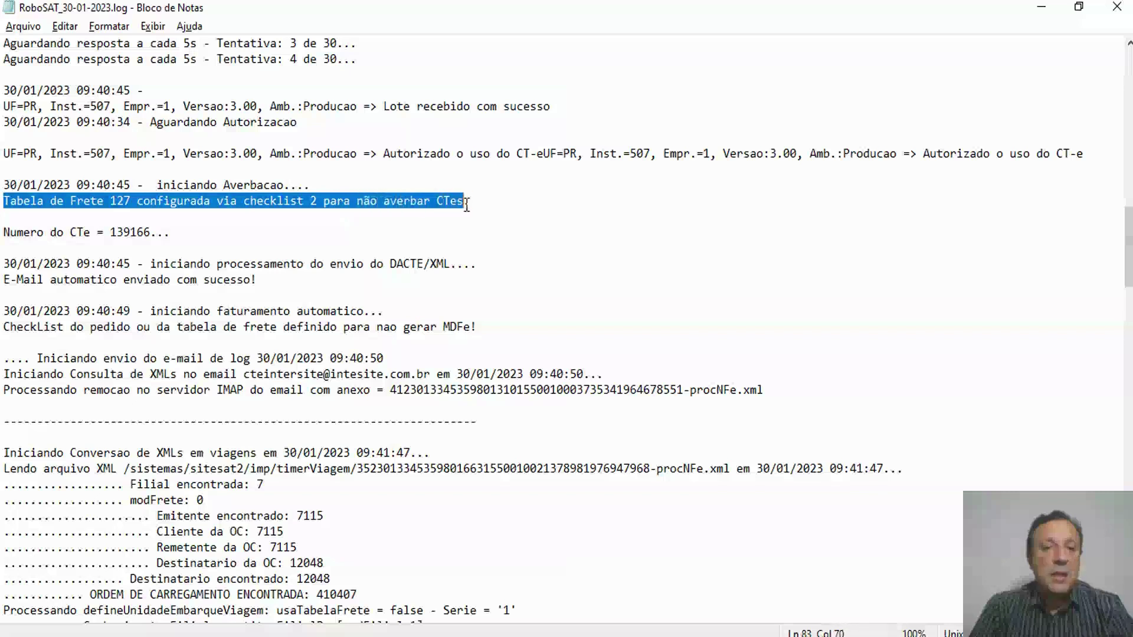
click(309, 236)
drag(244, 200, 317, 190)
double_click(301, 204)
Highlight the log entry on the start of DACTE/XML sending
scroll(253, 230, down, 1)
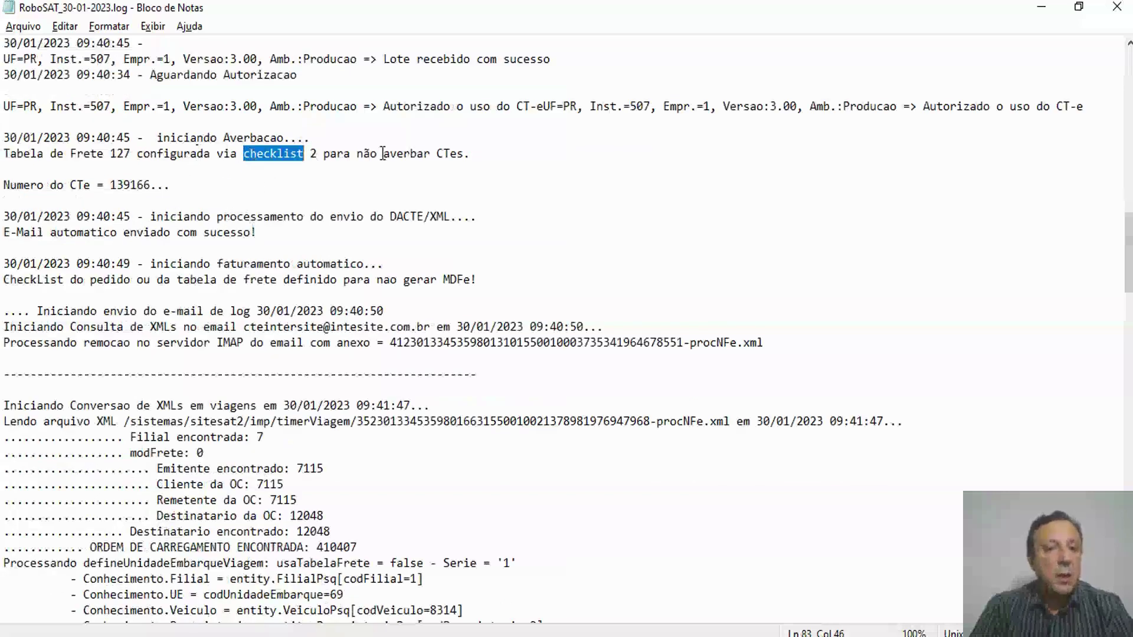
scroll(274, 171, down, 1)
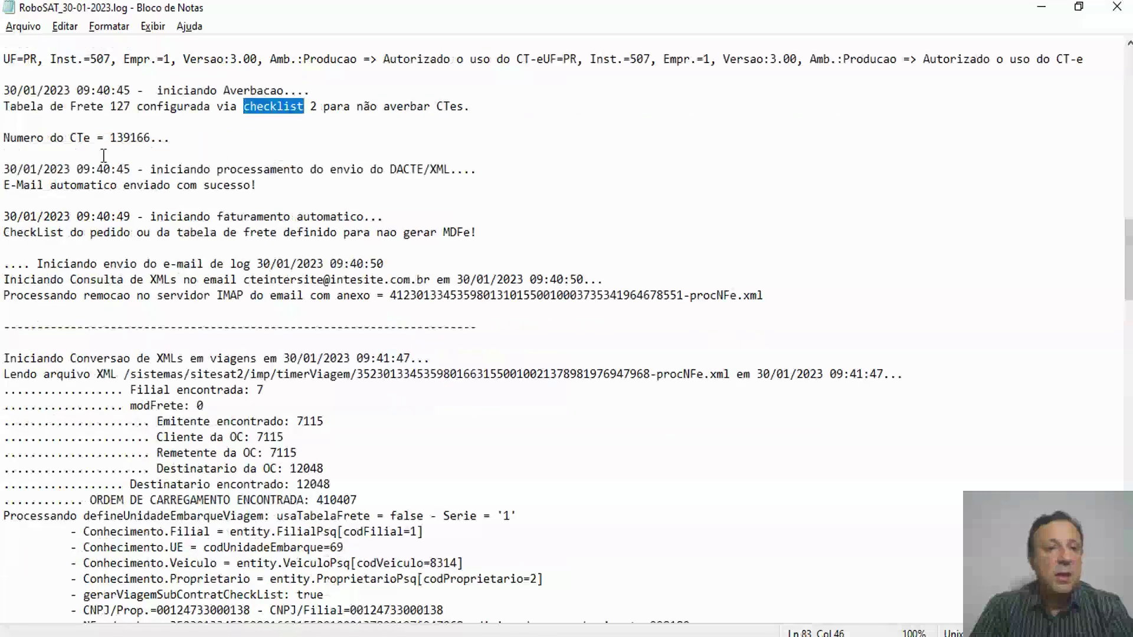
scroll(105, 156, down, 1)
drag(151, 123, 447, 119)
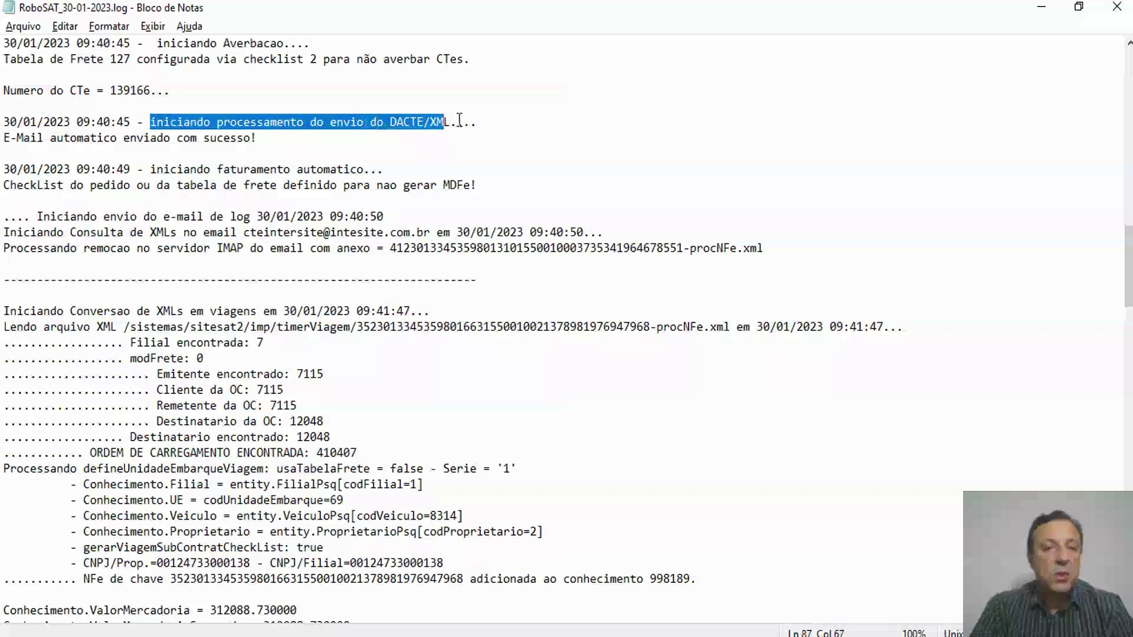
Highlight the log's automatic billing start entry and the checklist line about not generating the MDFe
scroll(193, 145, down, 1)
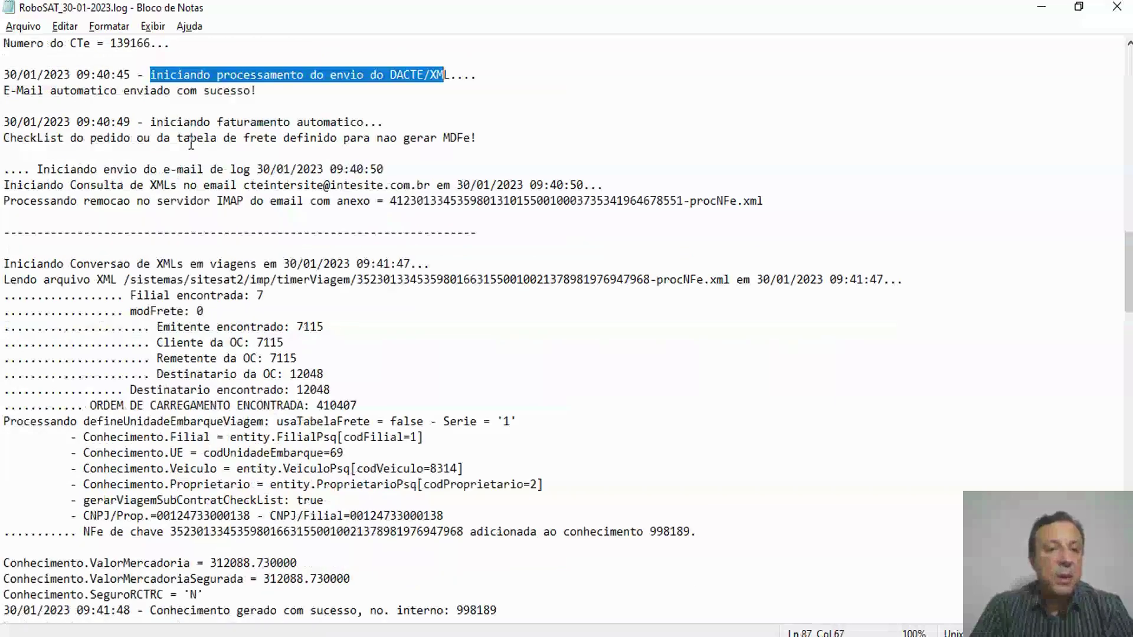
drag(150, 122, 299, 121)
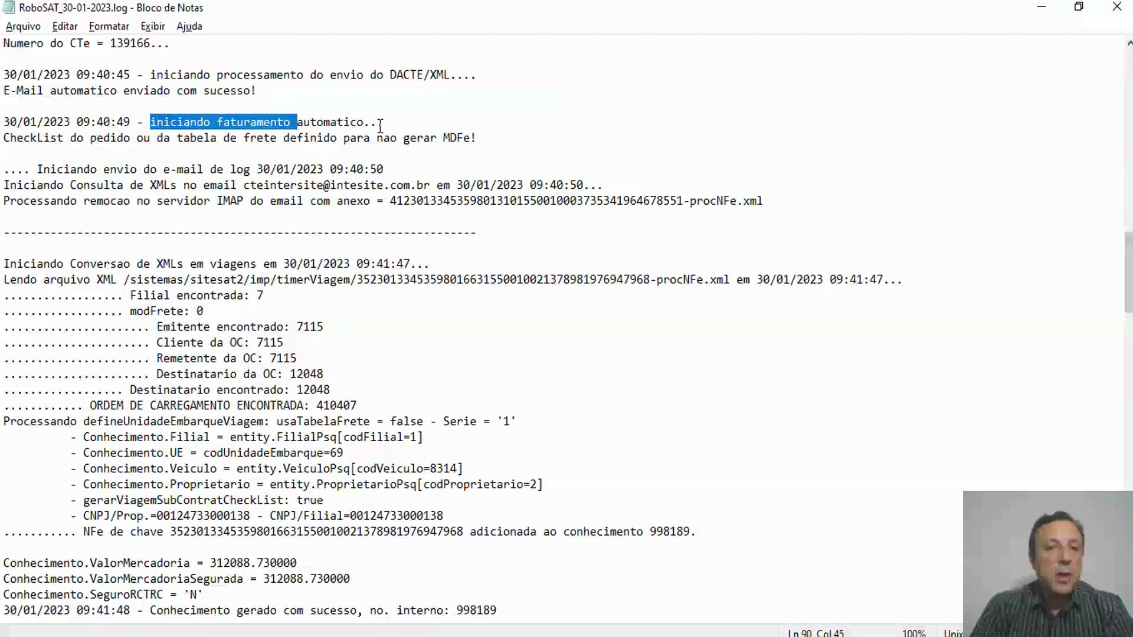
click(6, 139)
drag(6, 140, 366, 152)
drag(448, 154, 477, 141)
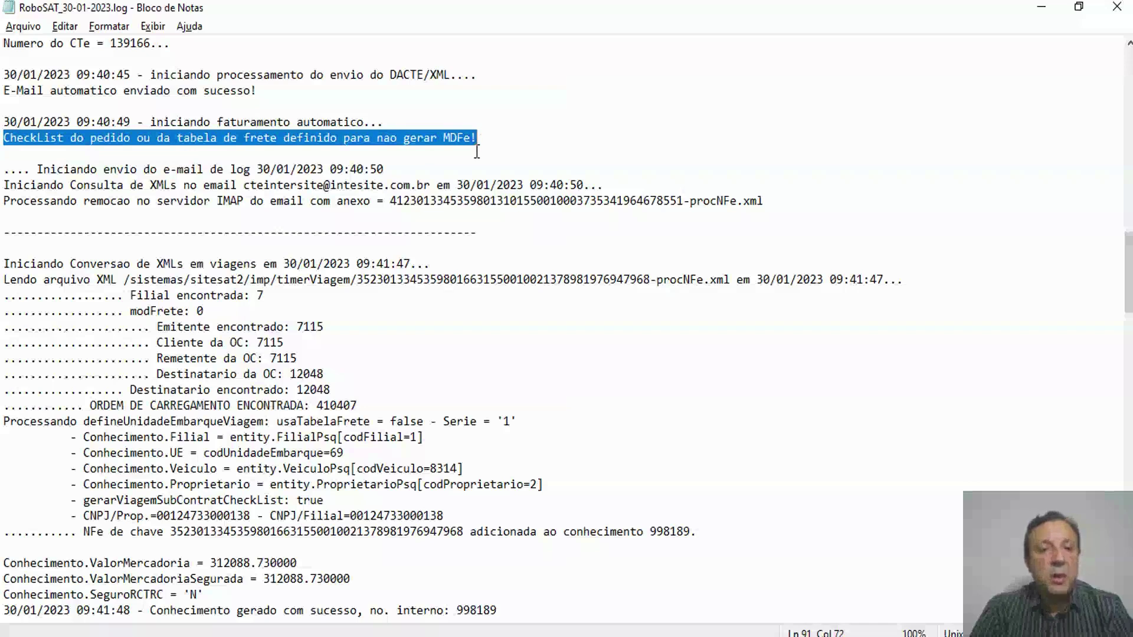
Review the end of the first NFe's log block, highlighting the line on removing its e-mail from the IMAP server
scroll(476, 152, down, 1)
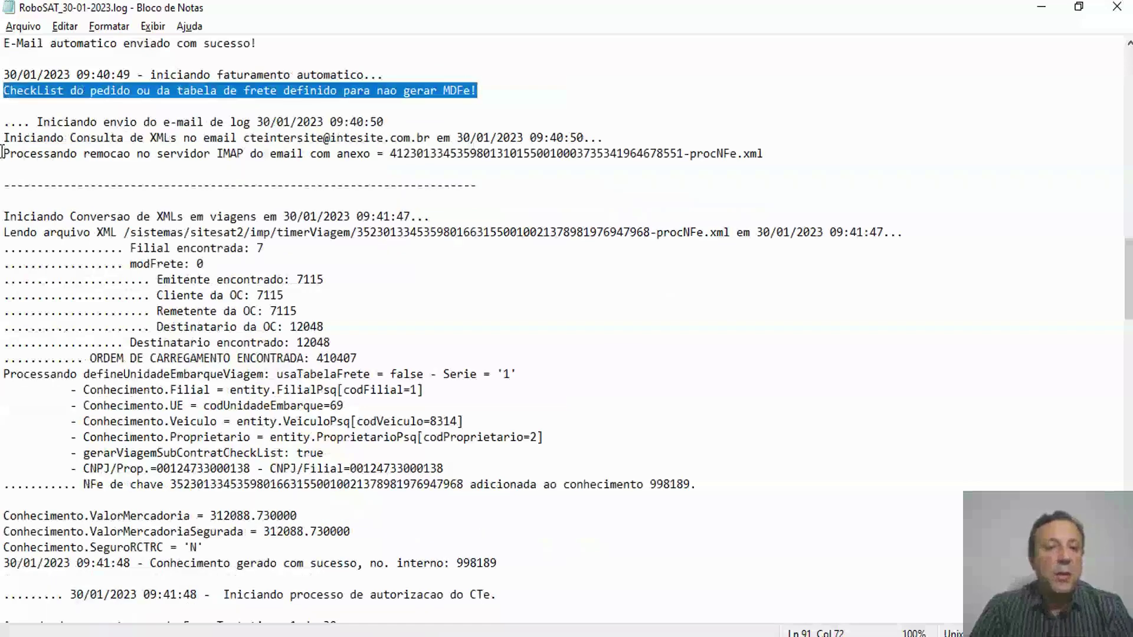
click(39, 105)
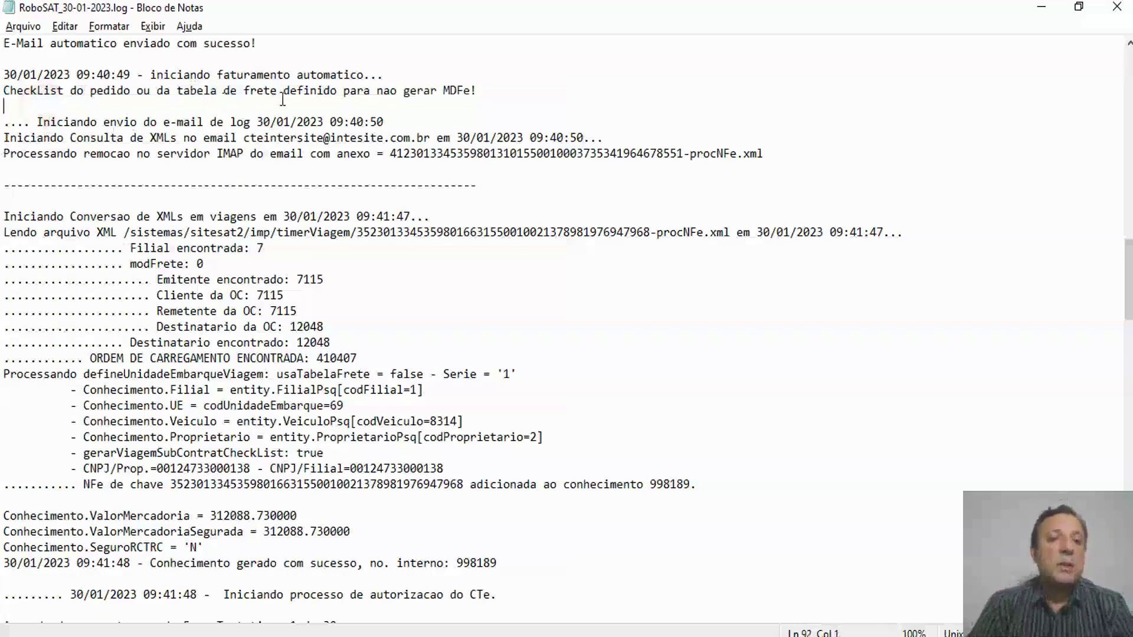
drag(602, 138, 766, 158)
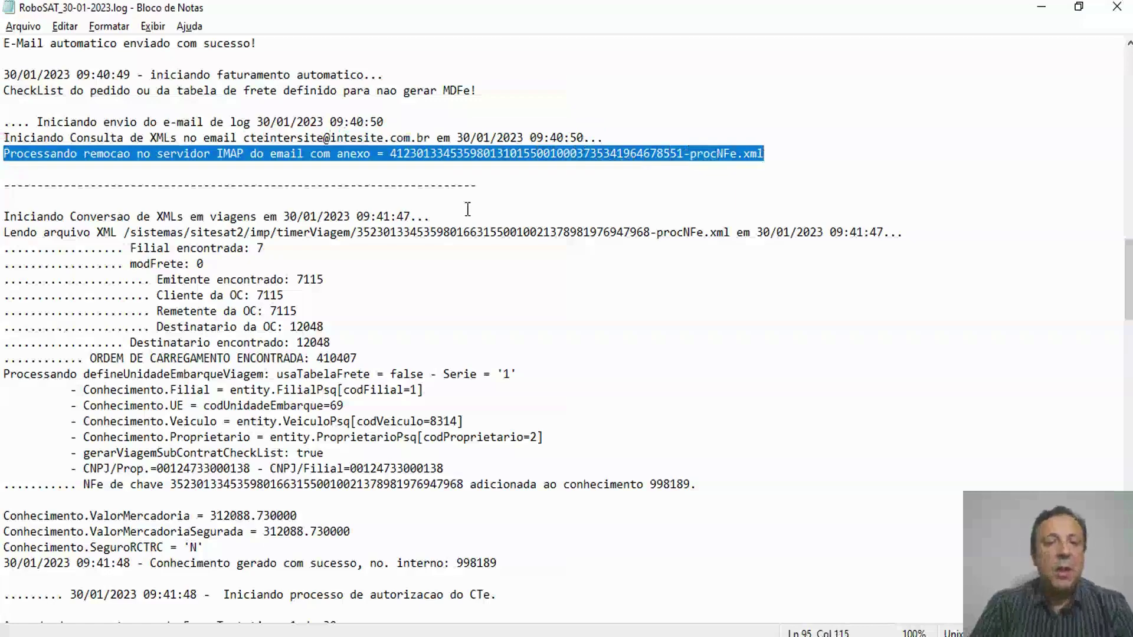
Return to the first generated conhecimento in the log and highlight its internal number
scroll(470, 218, up, 5)
scroll(470, 218, up, 6)
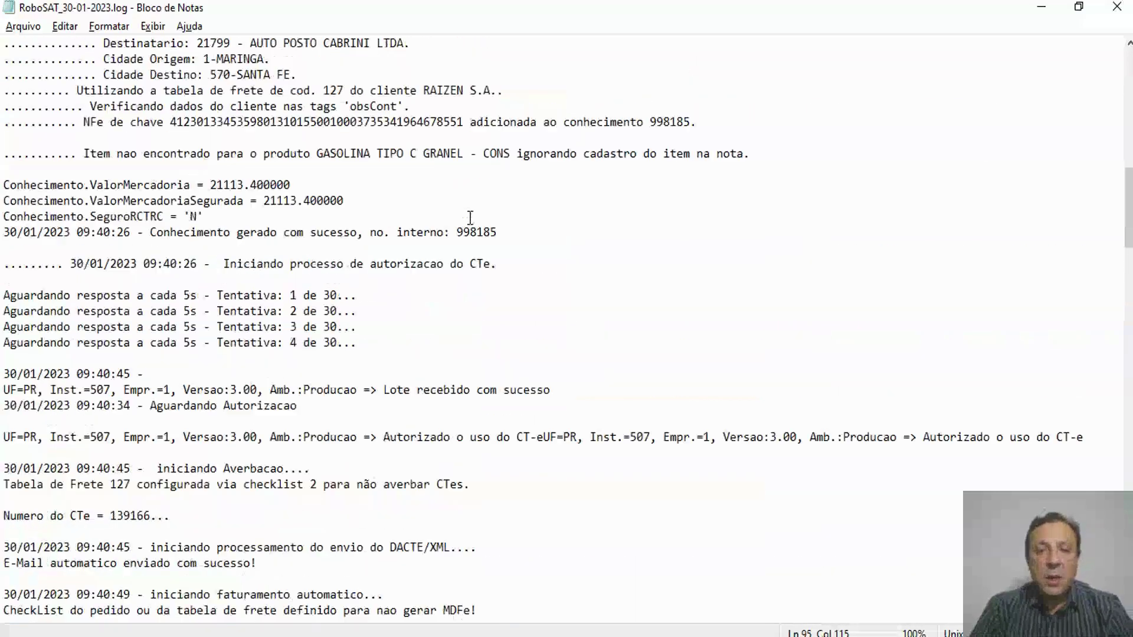
double_click(460, 232)
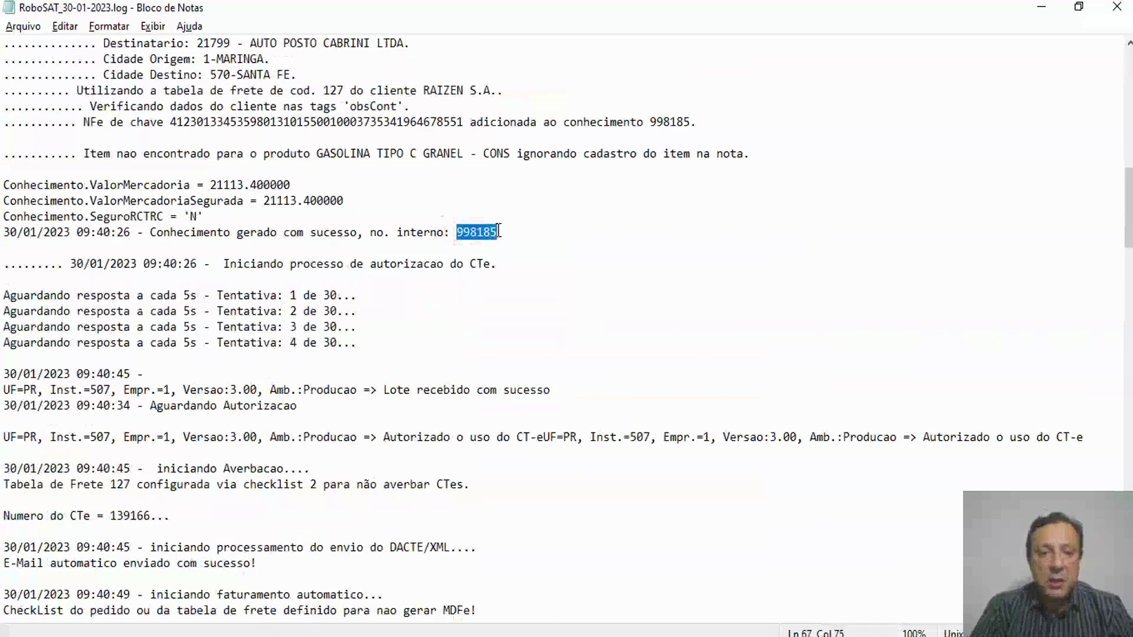
Switch to SAT, close the company registration form and open the Viagens form
key(alt+Tab)
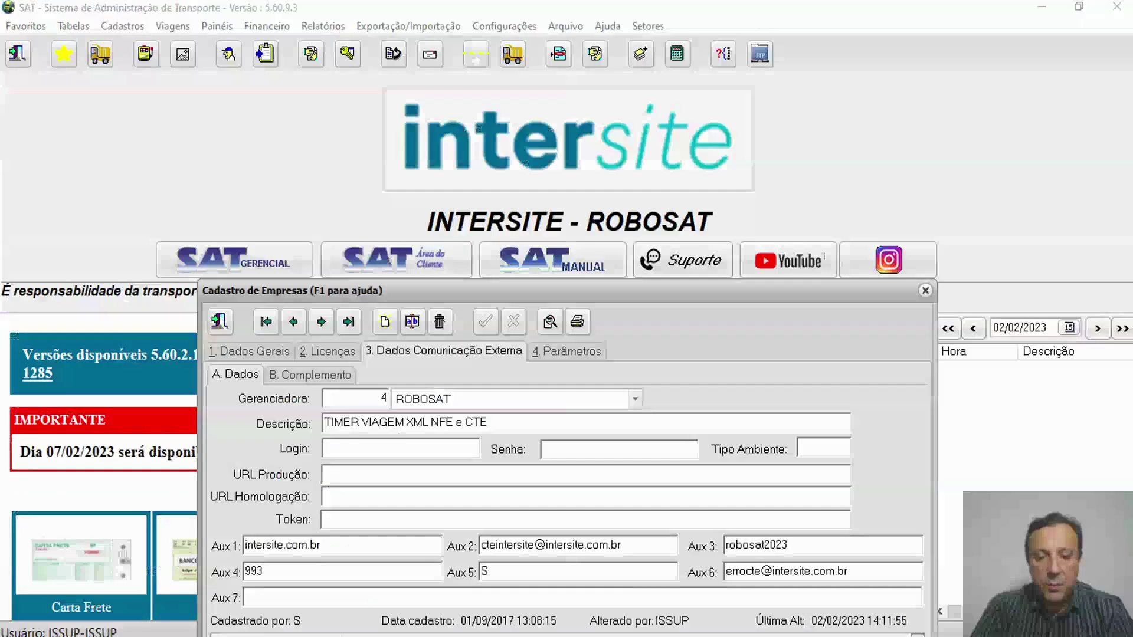
click(220, 321)
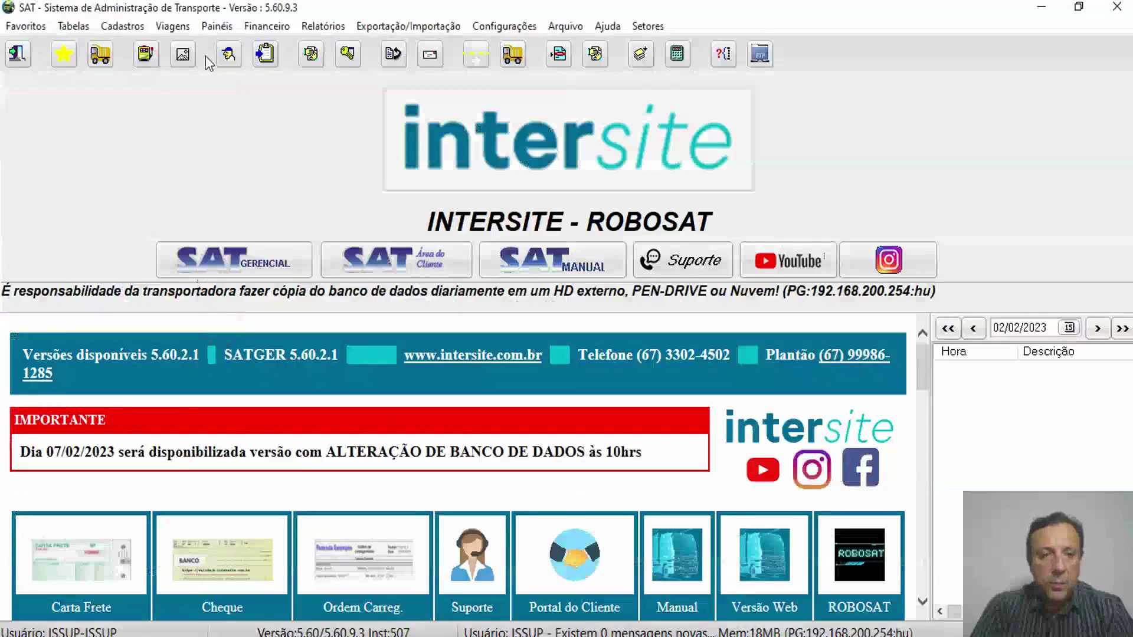
click(185, 55)
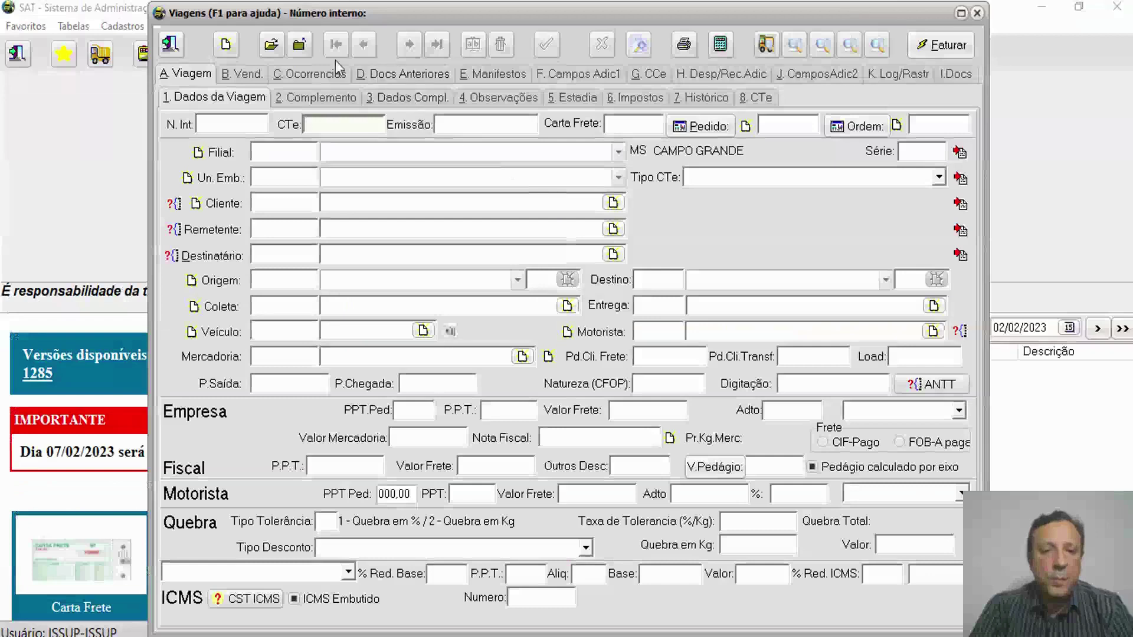
Load trip 998185 in Viagens and examine its trip data, including the Ordem field
click(273, 47)
text(998185)
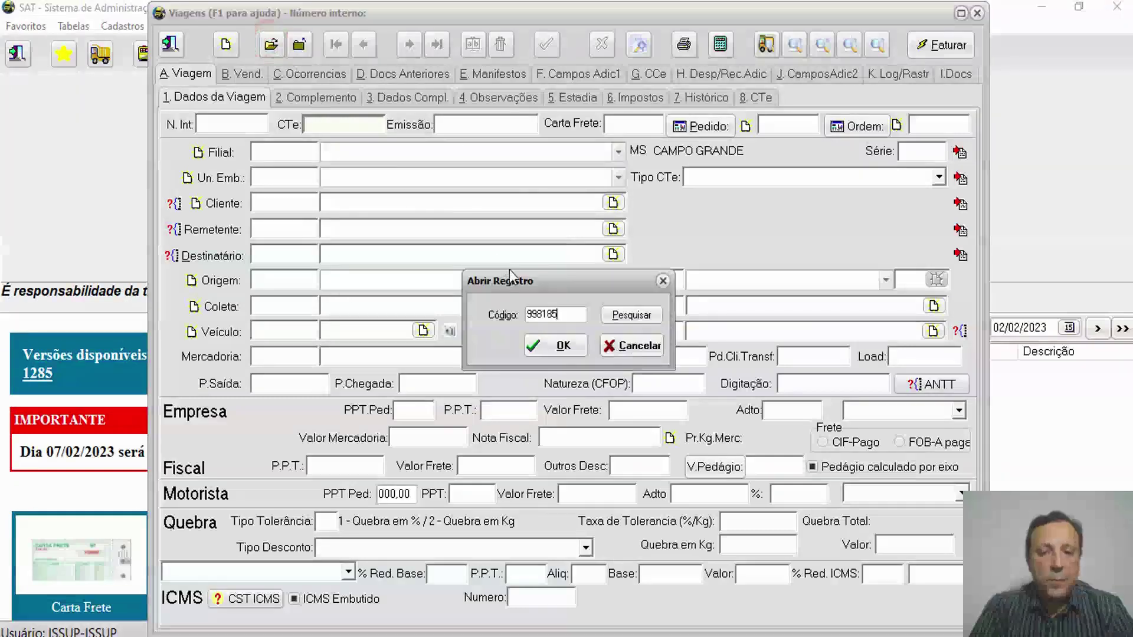
click(554, 345)
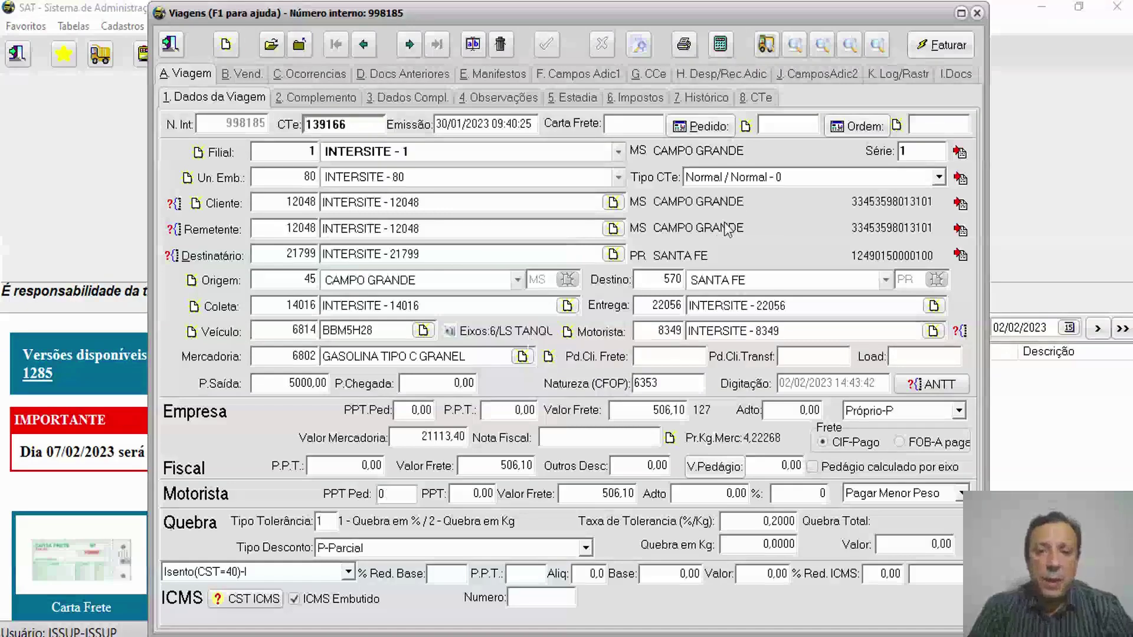
click(938, 127)
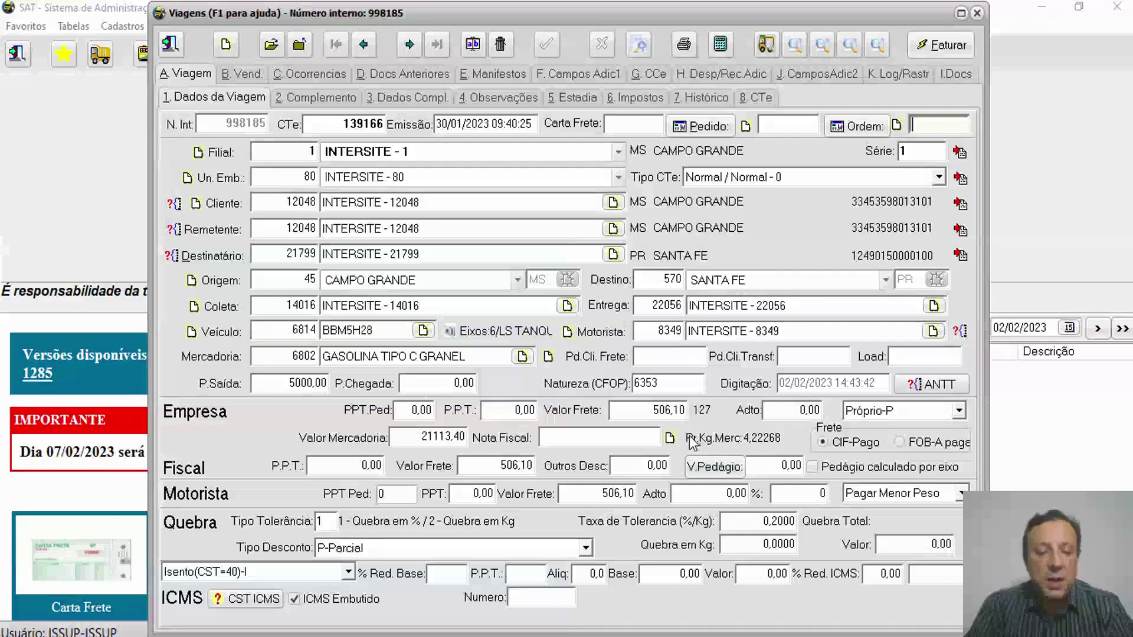
Switch to the browser and highlight the LIQ FRETE entry among the obsCont tags of viagem998185_TF127_autorizada.xml
key(alt+Tab)
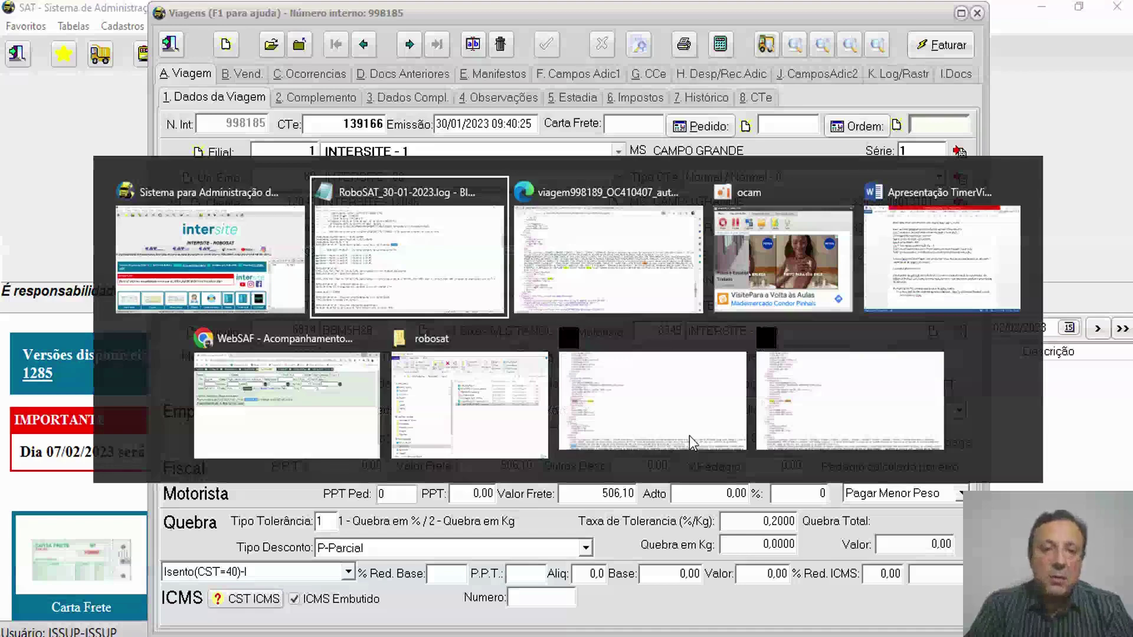
key(alt+Tab)
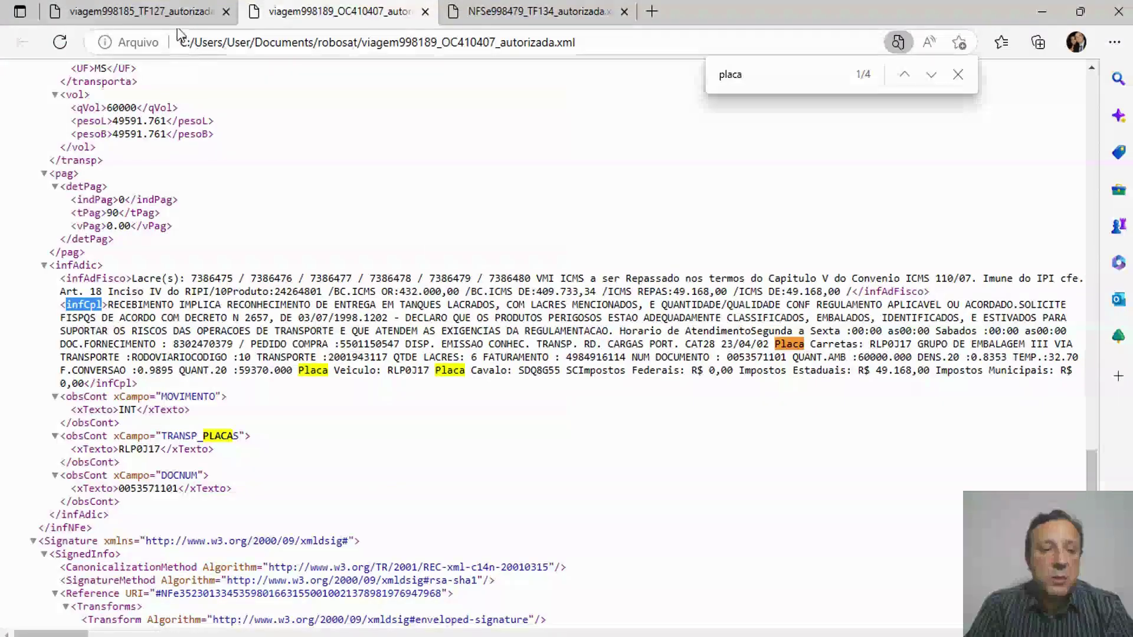
scroll(211, 243, down, 2)
scroll(206, 248, up, 6)
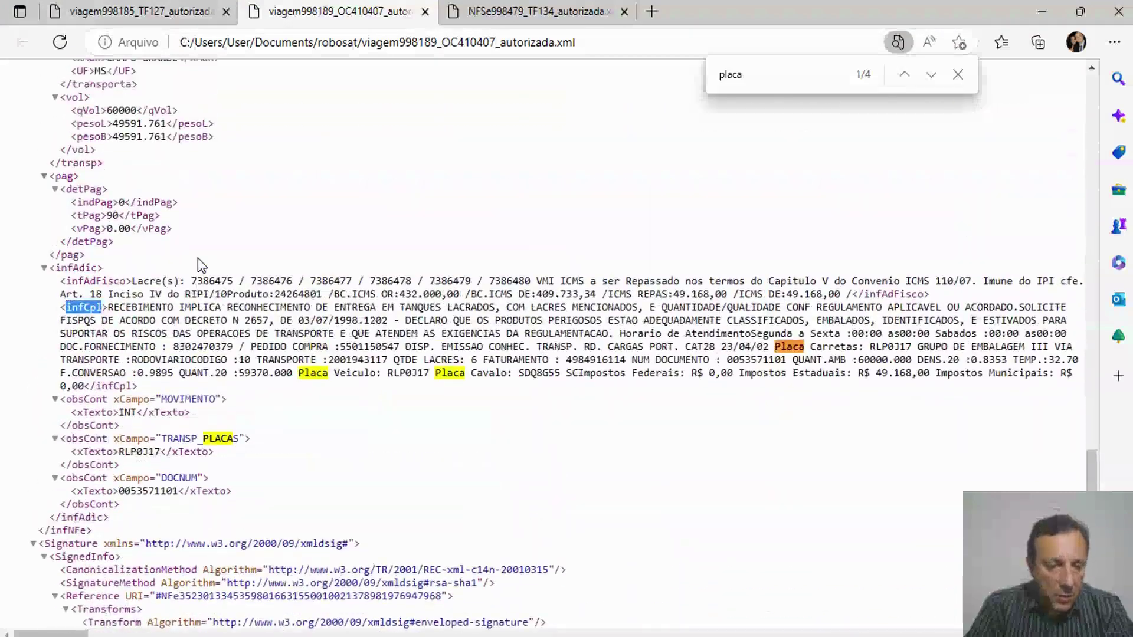
scroll(200, 258, up, 4)
key(ctrl+shift+Tab)
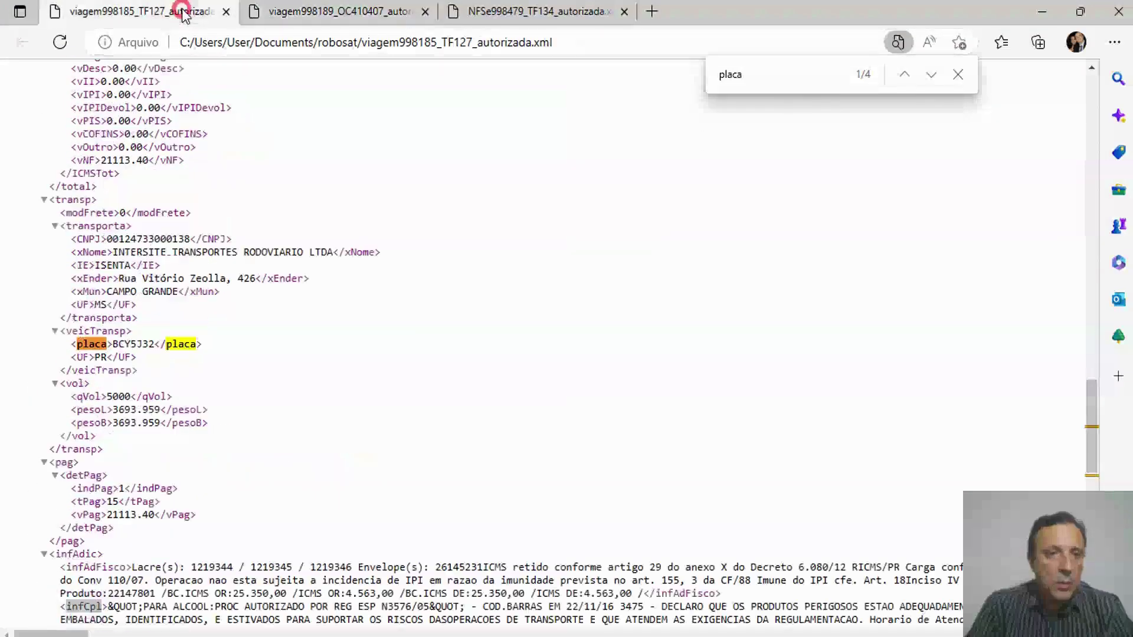
scroll(204, 225, down, 10)
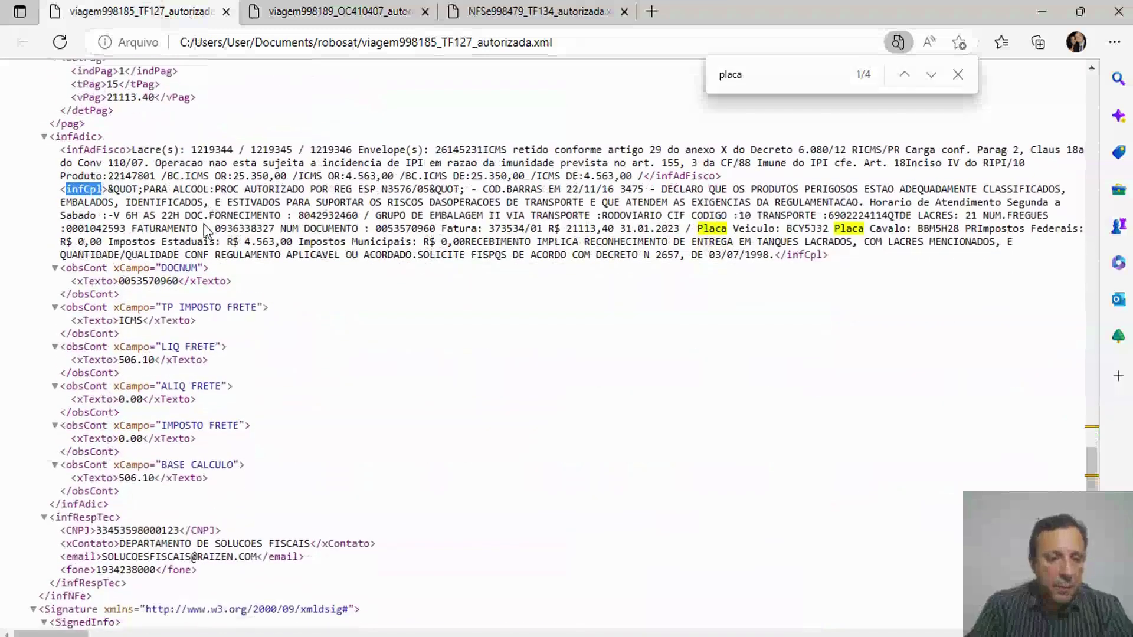
scroll(203, 202, up, 1)
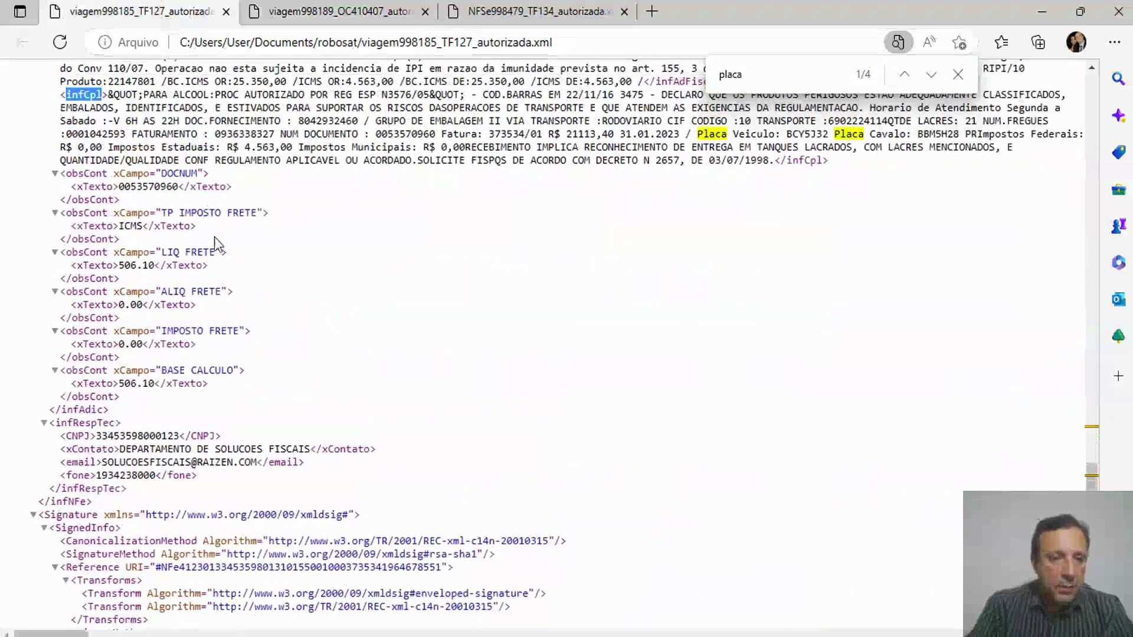
drag(90, 253, 208, 265)
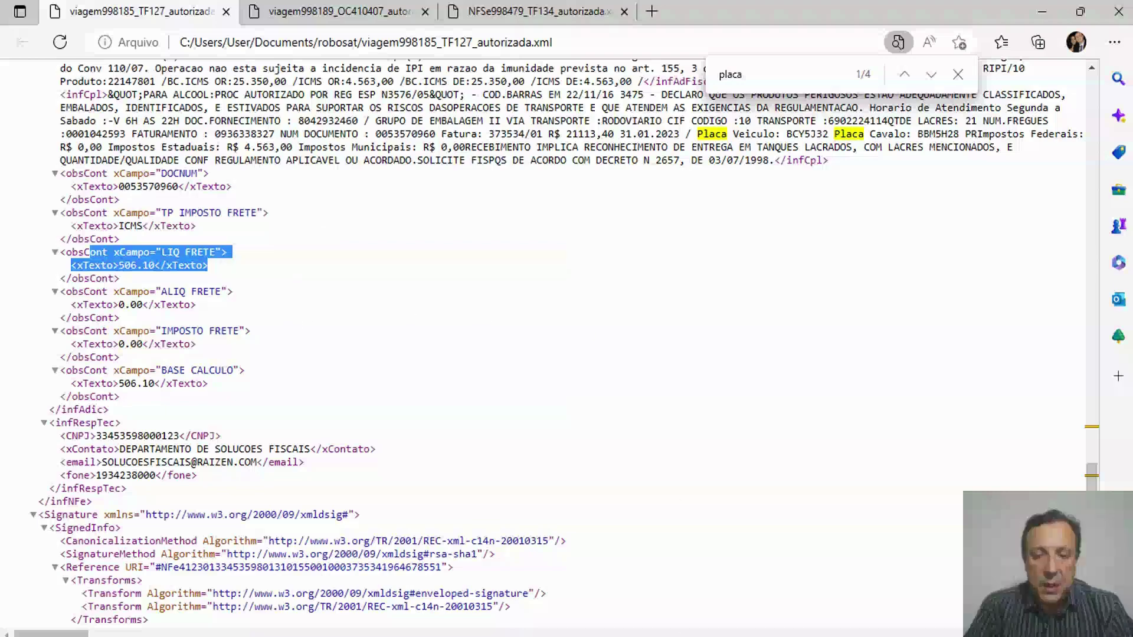
Switch back to the RoboSAT log in Notepad and highlight the start date and time of the second XML conversion
key(alt+Tab)
scroll(429, 323, down, 5)
scroll(428, 323, down, 7)
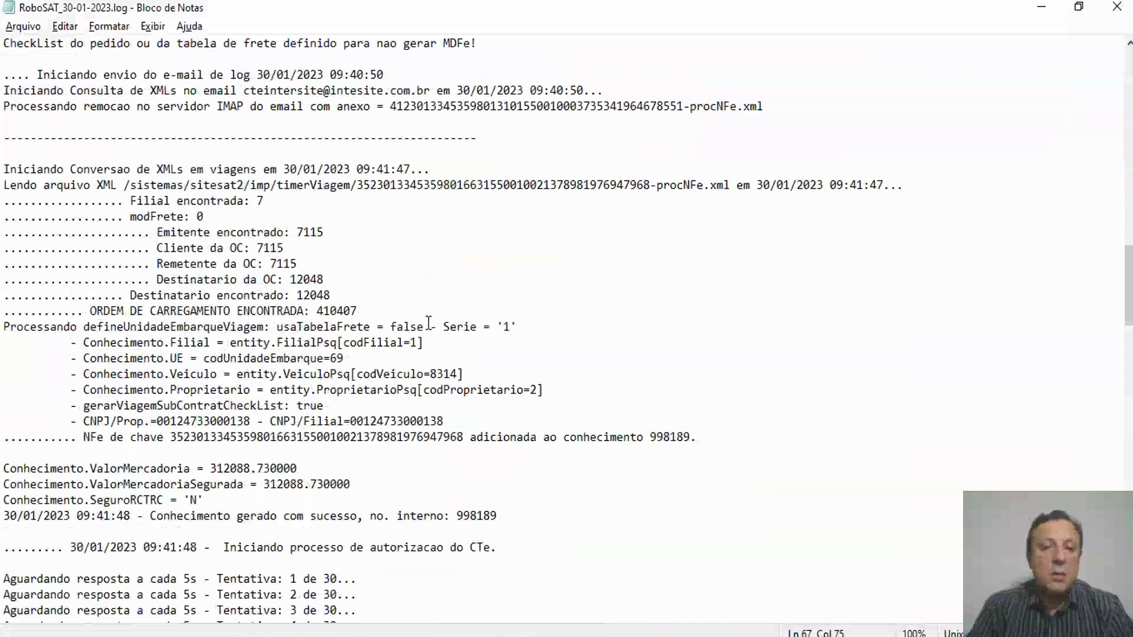
scroll(428, 323, down, 2)
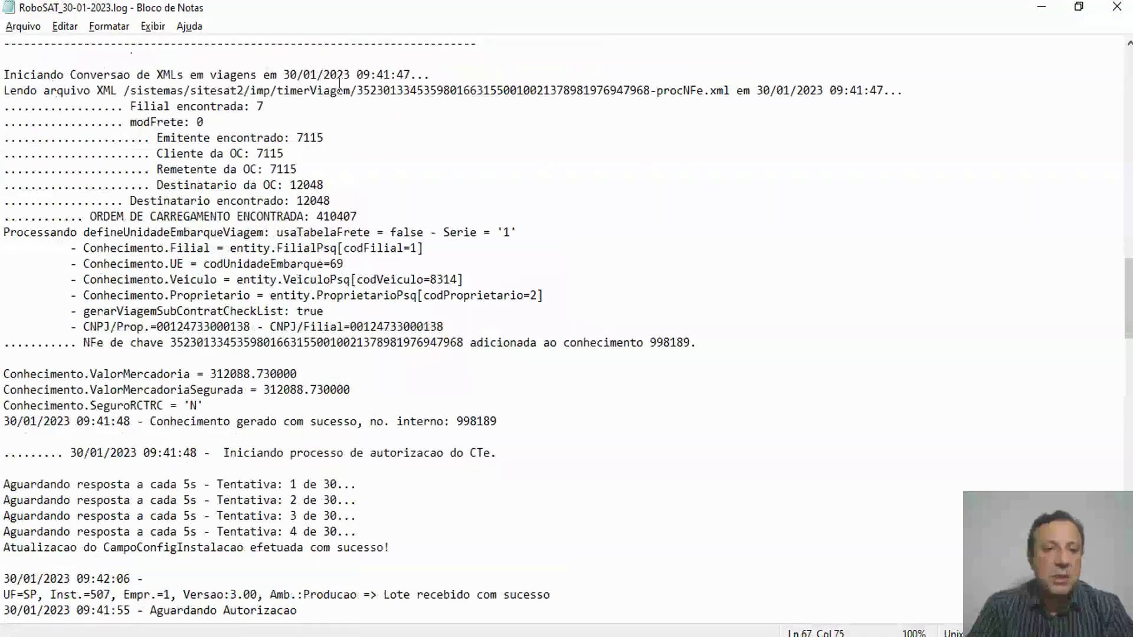
drag(430, 75, 292, 78)
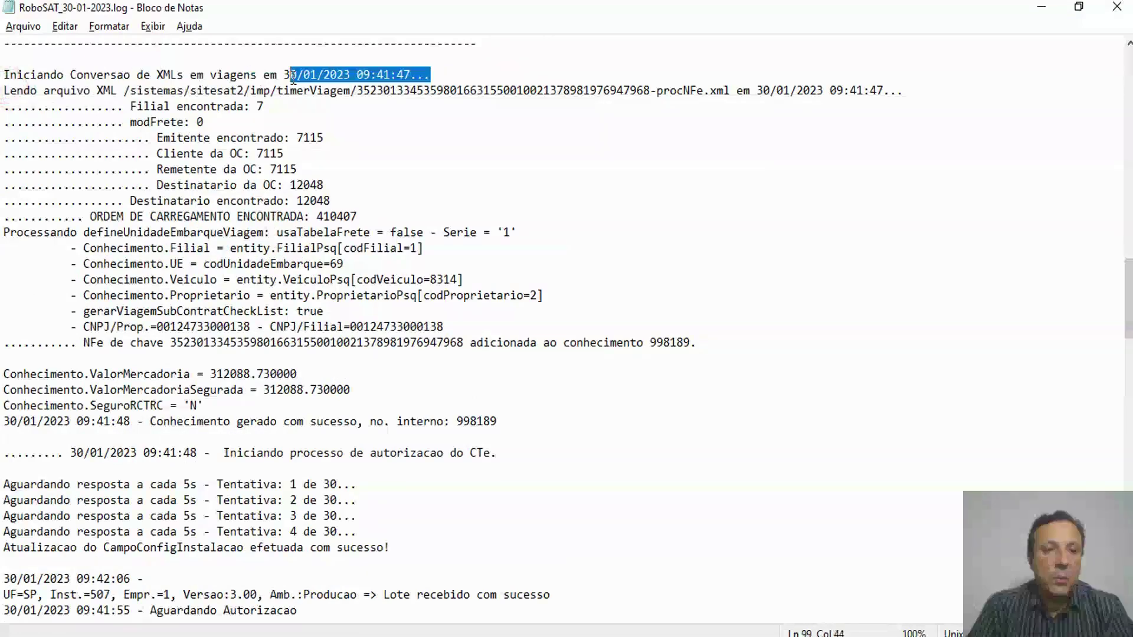
Highlight the line on the loading order found for the second NFe
scroll(275, 111, down, 1)
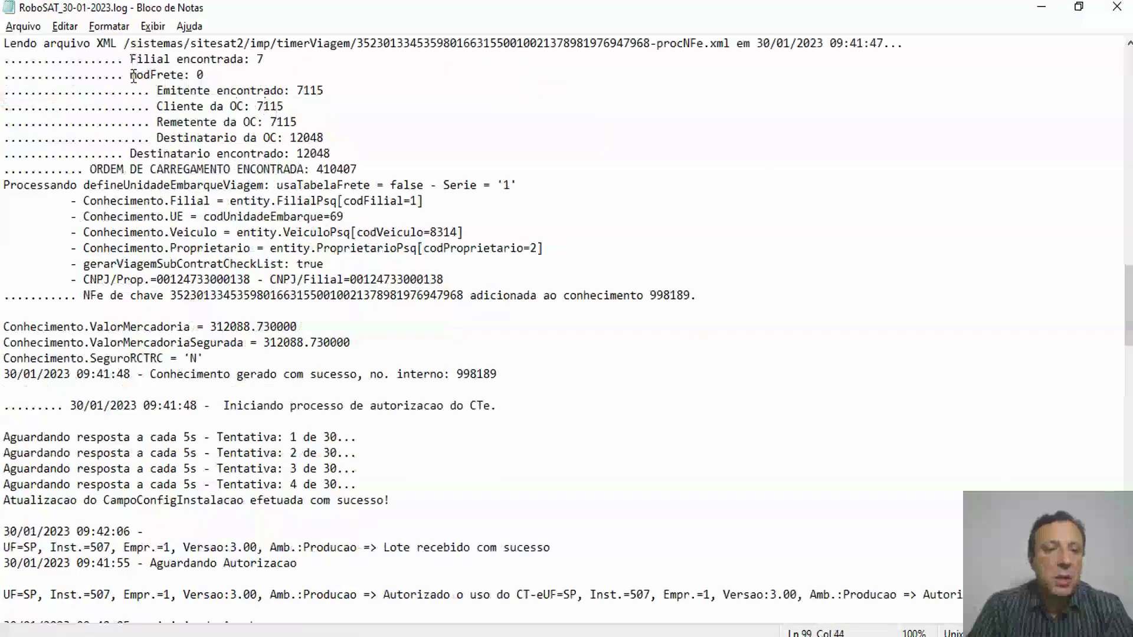
click(88, 169)
drag(88, 169, 361, 168)
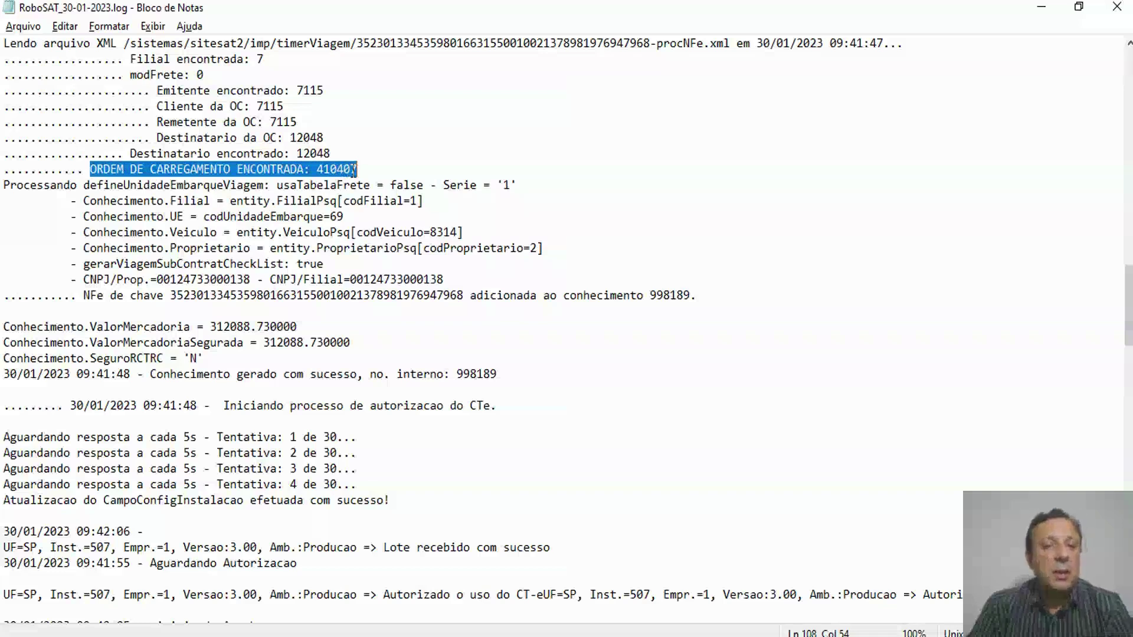
Review how the second NFe is added to its conhecimento, highlighting the NFe key entry and the generated conhecimento's internal number
scroll(353, 171, down, 1)
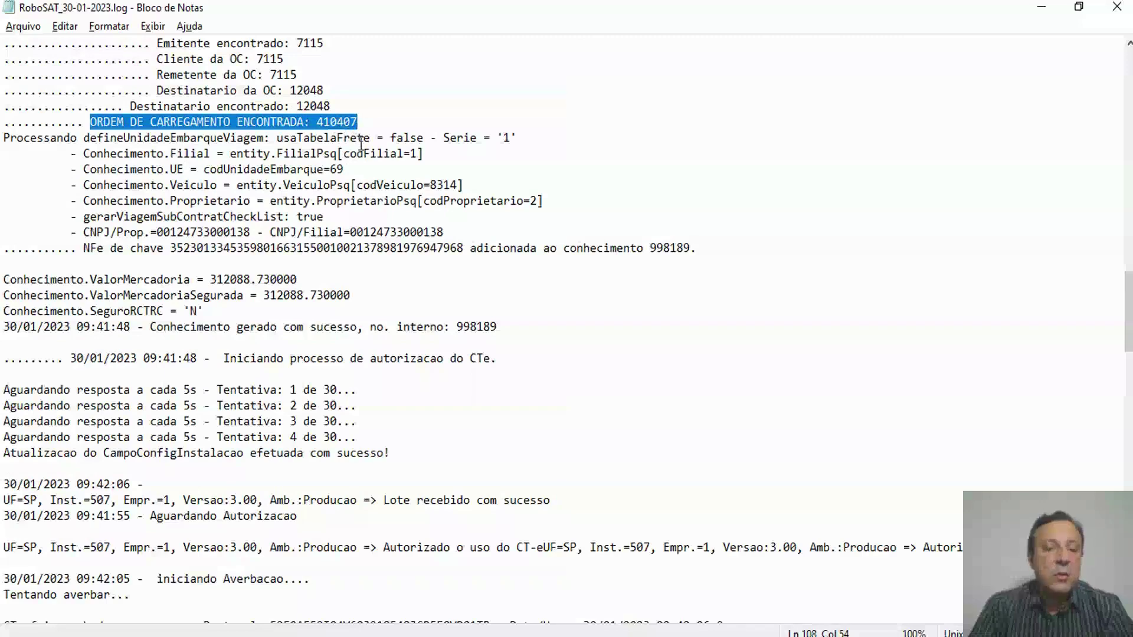
scroll(360, 144, down, 1)
scroll(361, 143, down, 2)
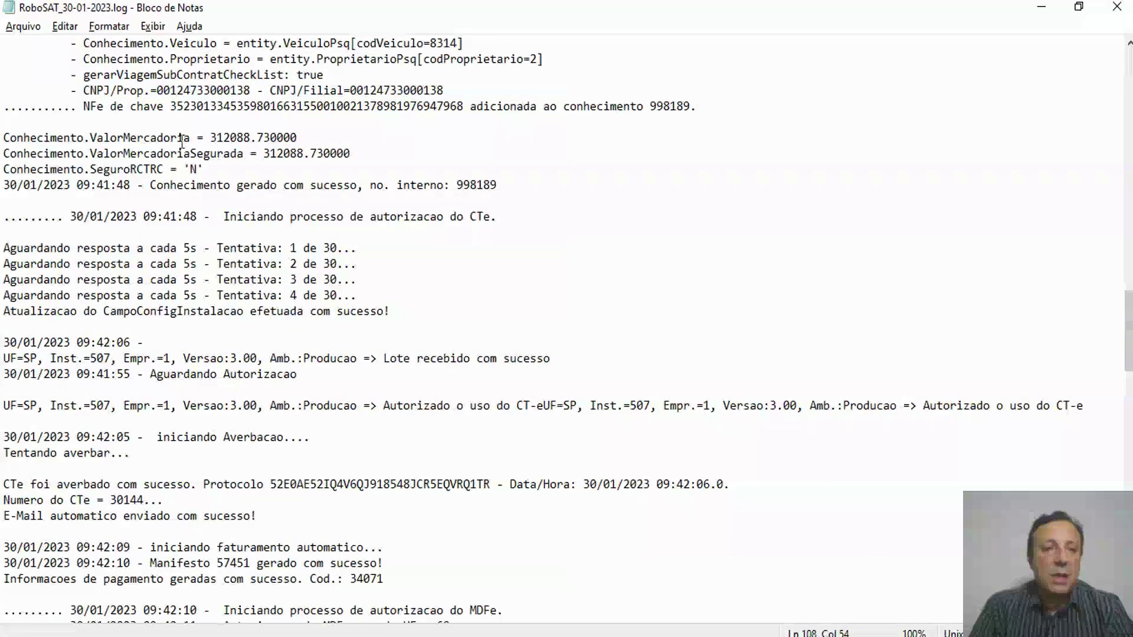
drag(85, 108, 279, 107)
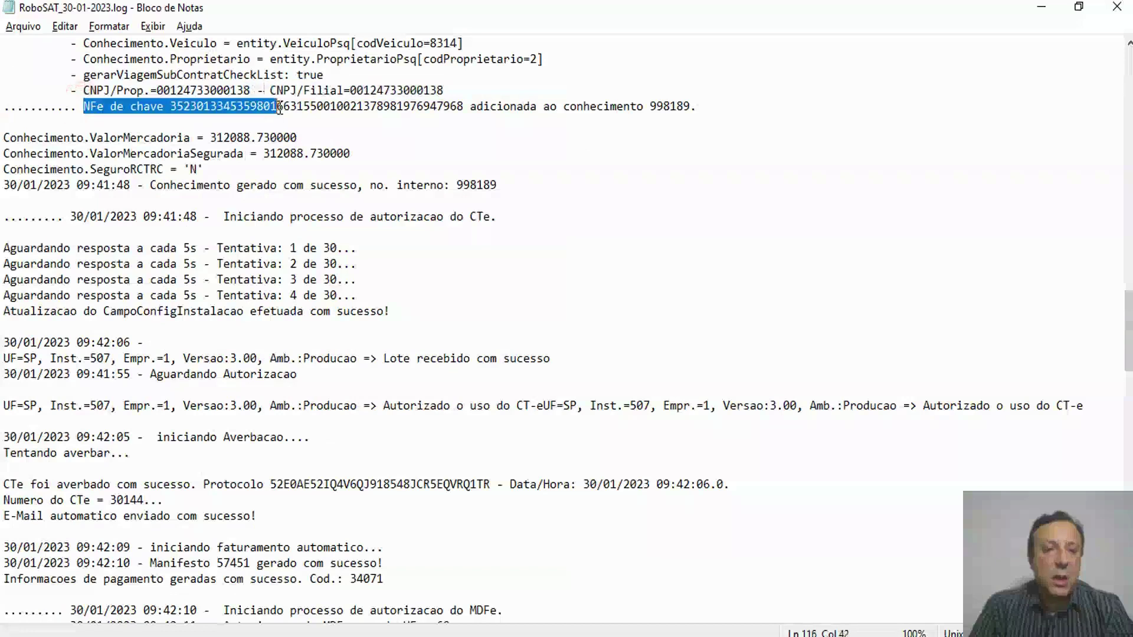
scroll(279, 111, down, 1)
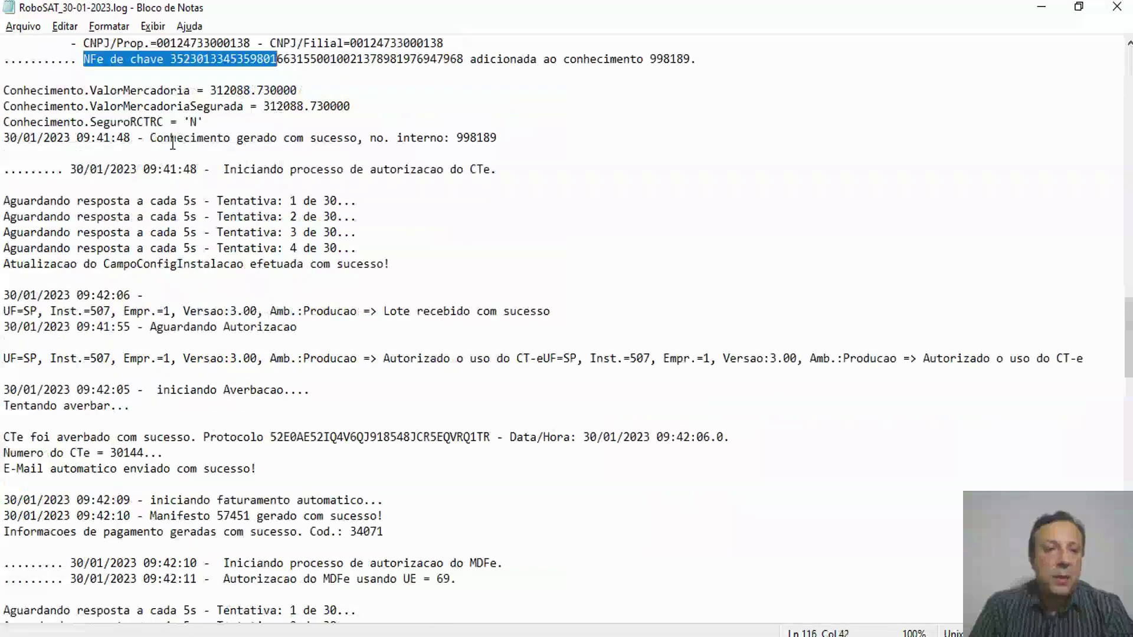
drag(151, 136, 497, 137)
scroll(483, 158, down, 1)
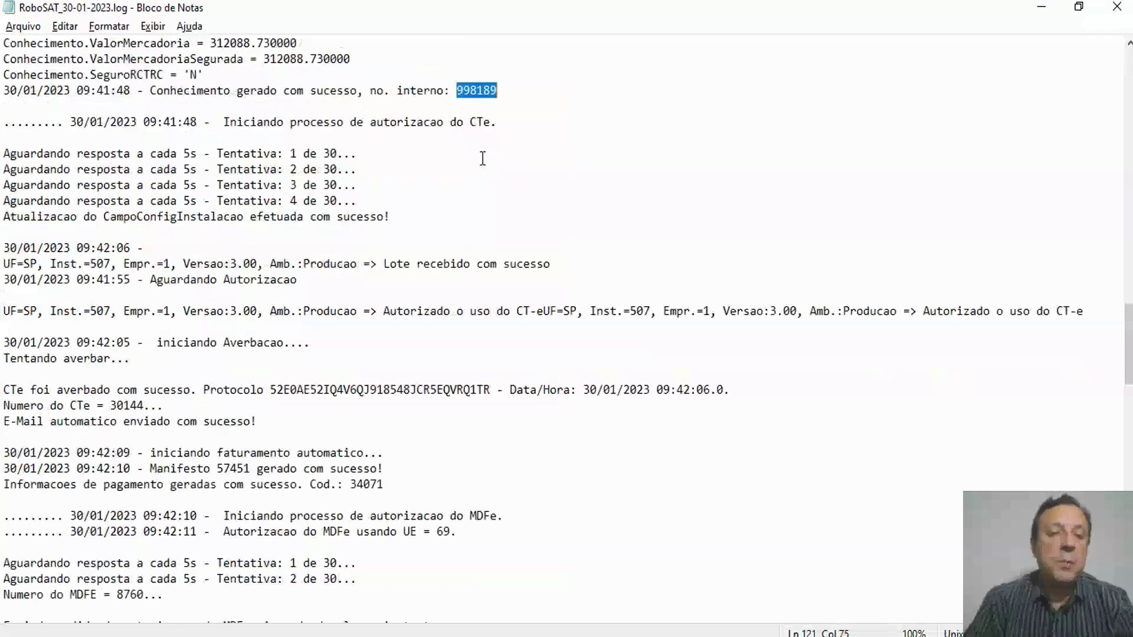
Review the second CT-e's authorization attempts and highlight the result "Autorizado o uso do CT-e"
scroll(248, 139, down, 1)
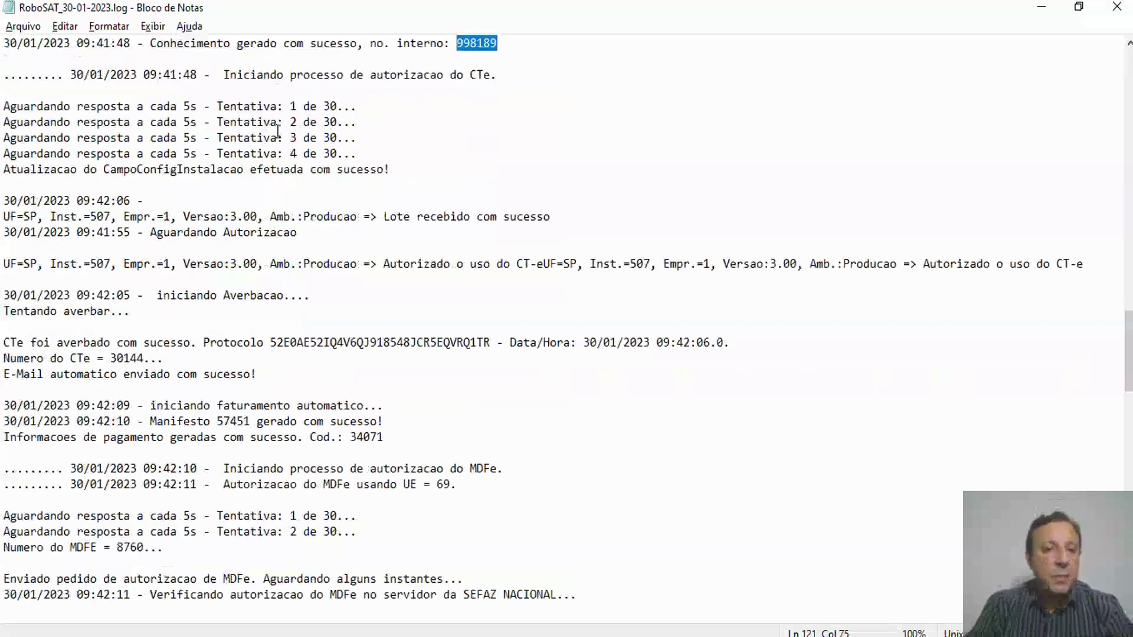
scroll(278, 130, down, 2)
drag(380, 170, 541, 165)
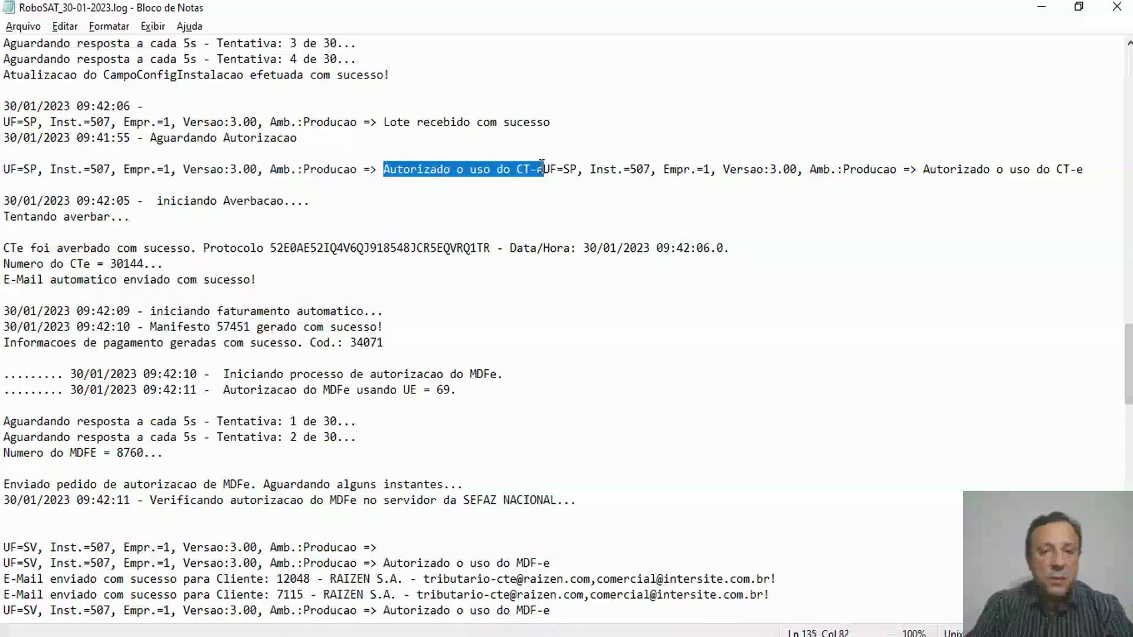
Examine the second CT-e's averbação entries, highlighting the process start, the attempt and the protocol line
scroll(516, 172, down, 1)
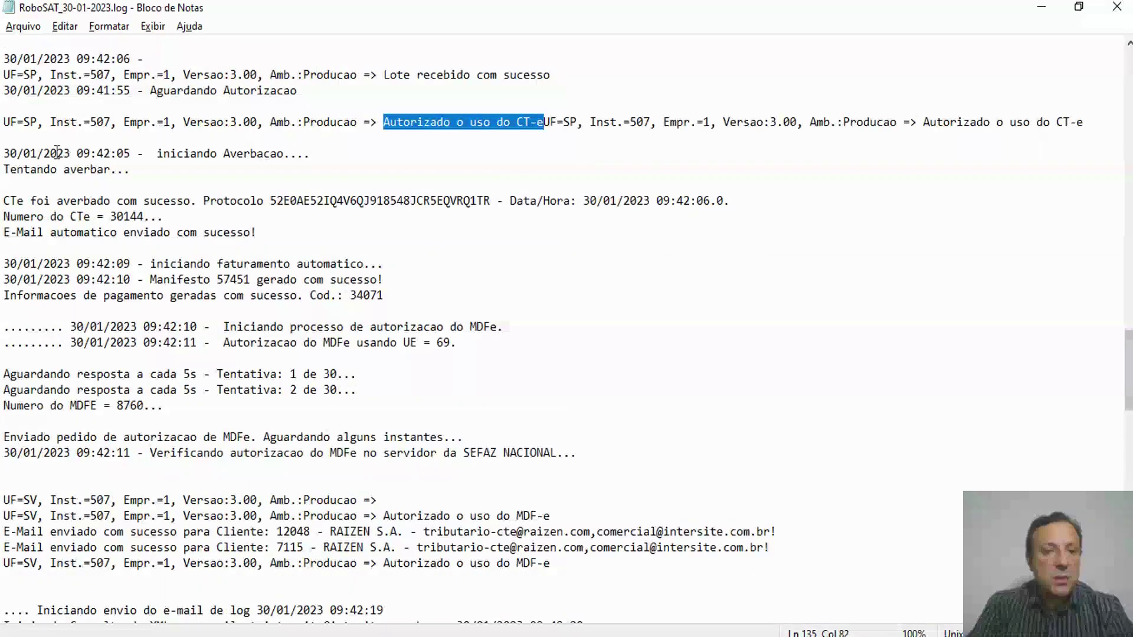
drag(4, 152, 285, 154)
drag(3, 170, 104, 171)
scroll(68, 185, down, 1)
drag(4, 154, 491, 150)
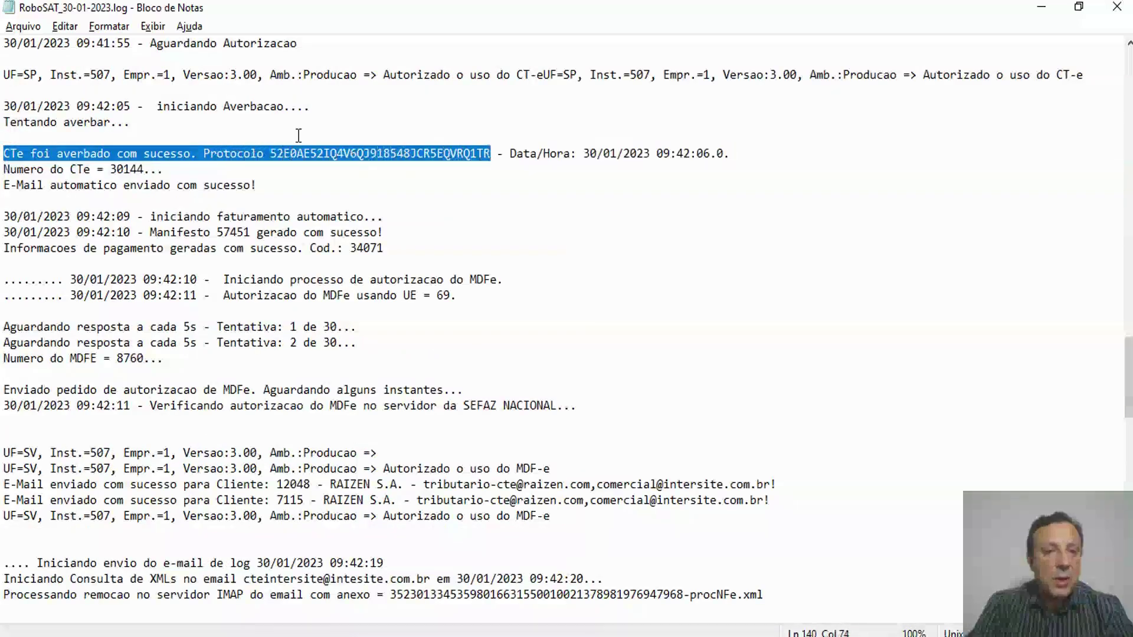
Highlight the log lines on the second CT-e's automatic e-mail, the start of automatic billing and the manifest generation
scroll(291, 135, down, 1)
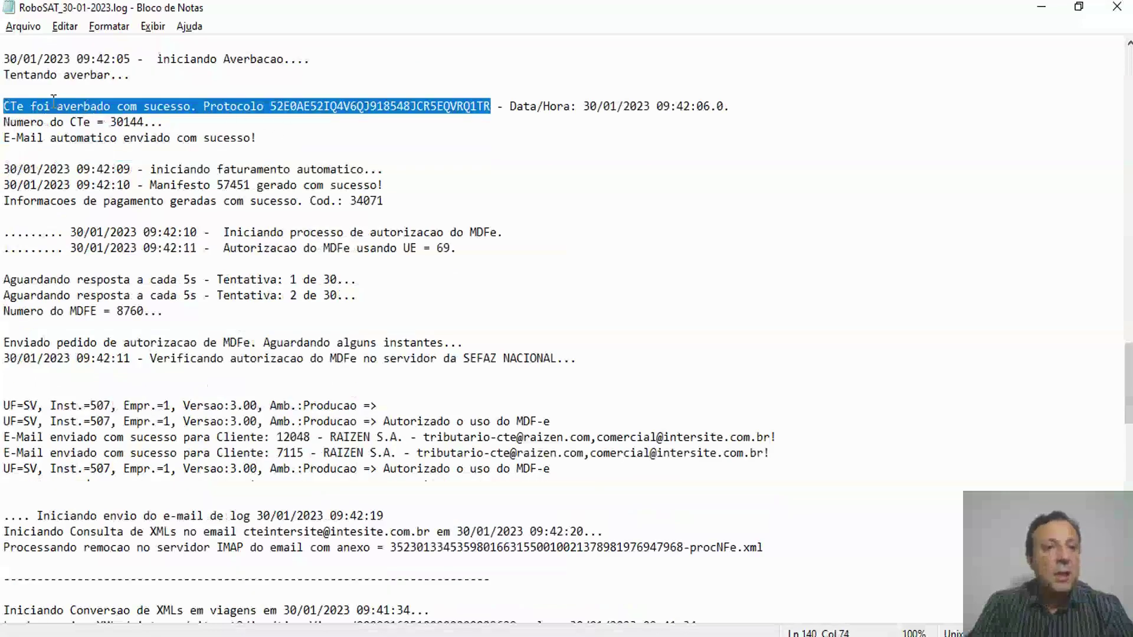
drag(5, 135, 264, 138)
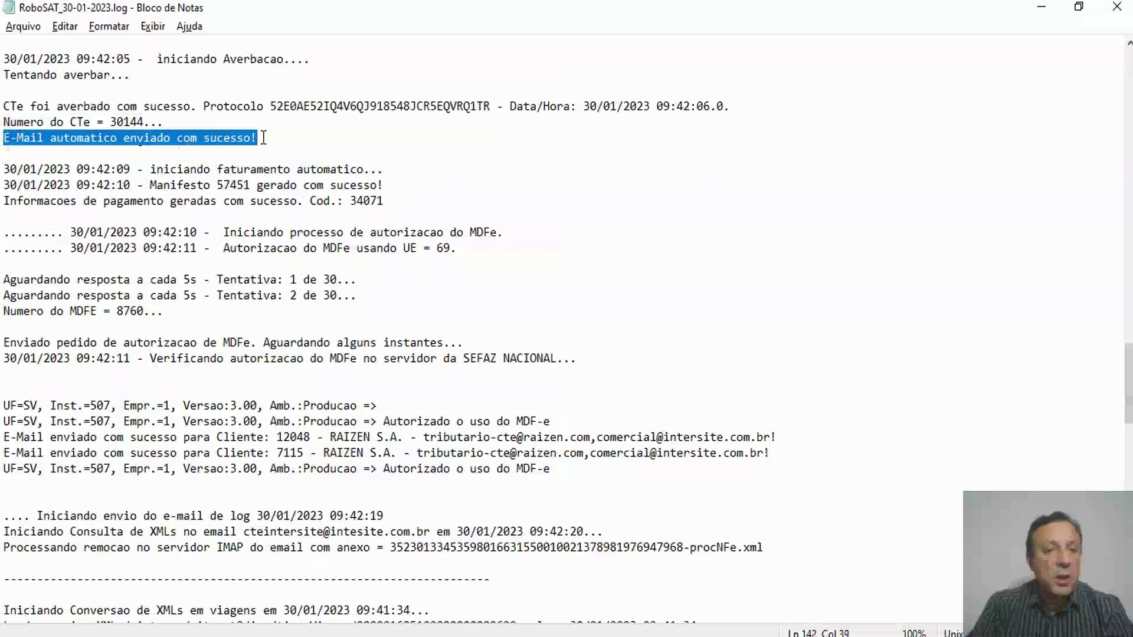
scroll(267, 137, down, 1)
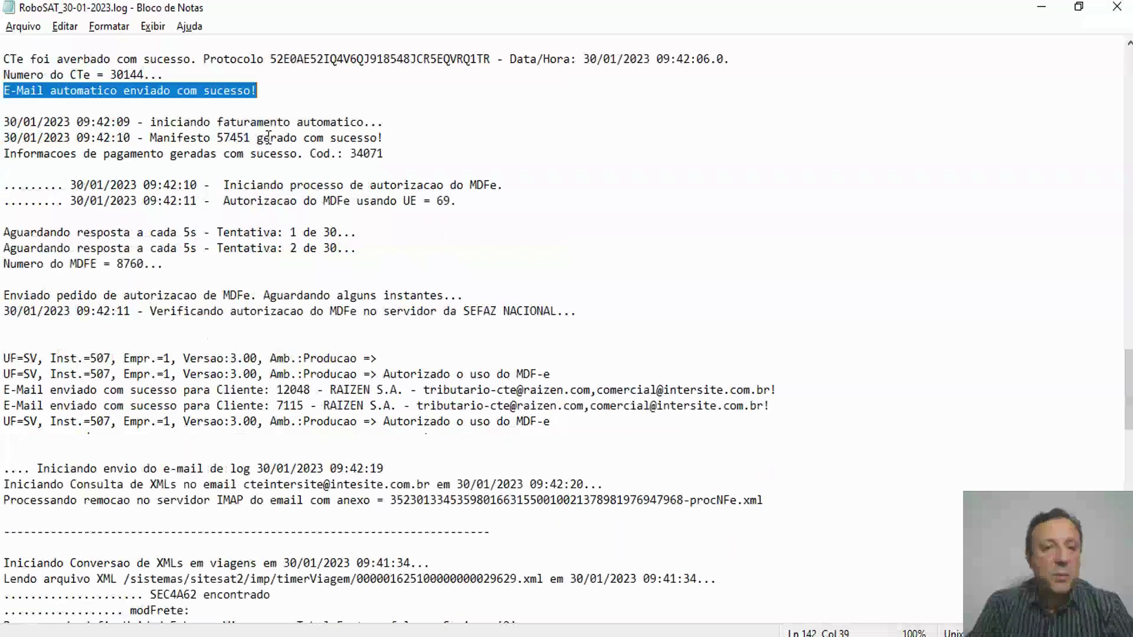
drag(156, 122, 330, 122)
drag(151, 139, 330, 145)
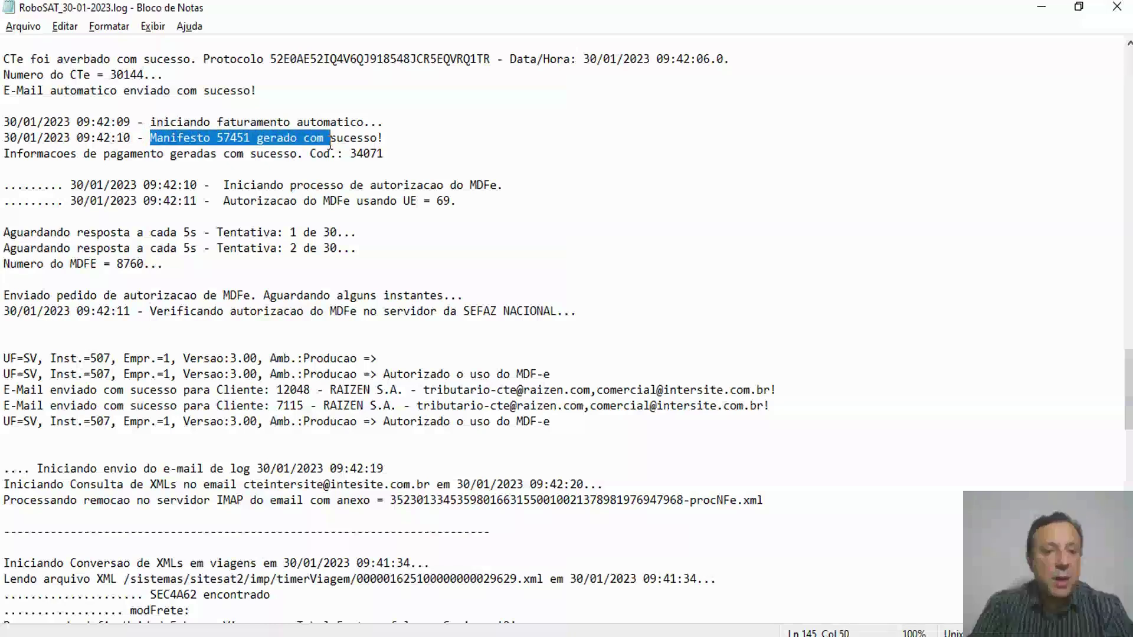
Review the MDF-e authorization entries, highlighting "Autorizado o uso do MDF-e" and the two client e-mail lines
scroll(287, 135, down, 1)
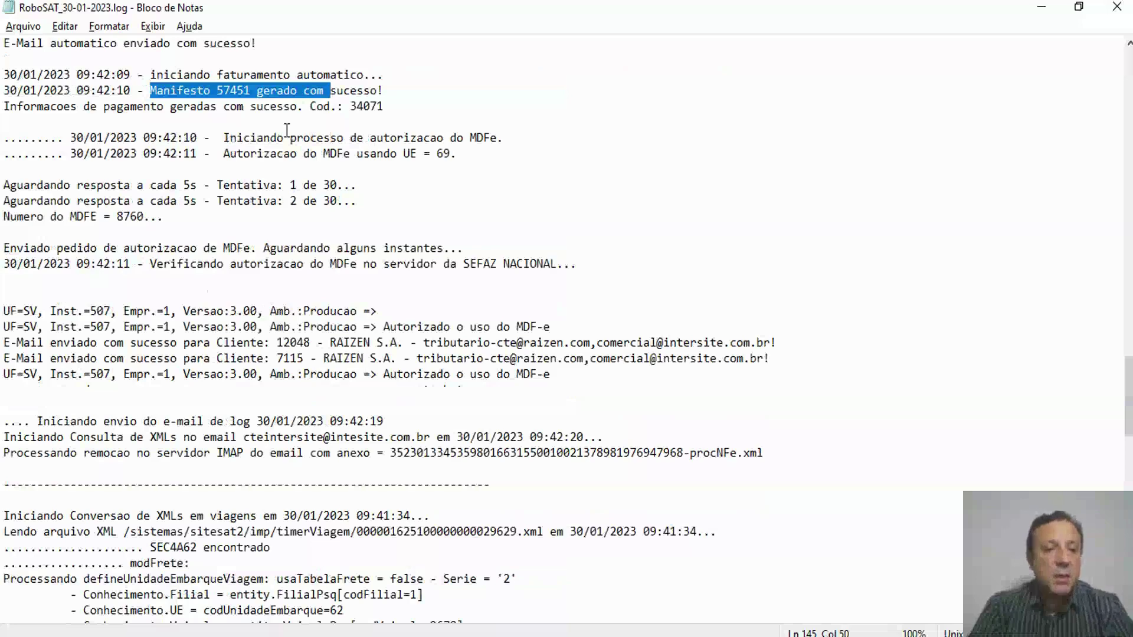
scroll(287, 130, down, 1)
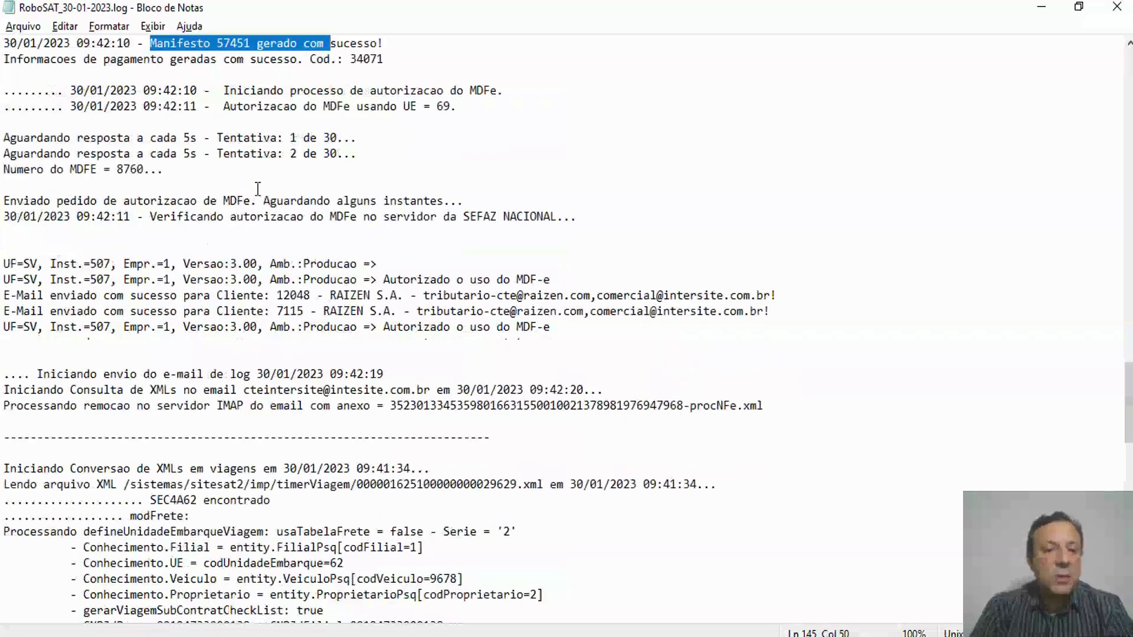
scroll(261, 214, down, 1)
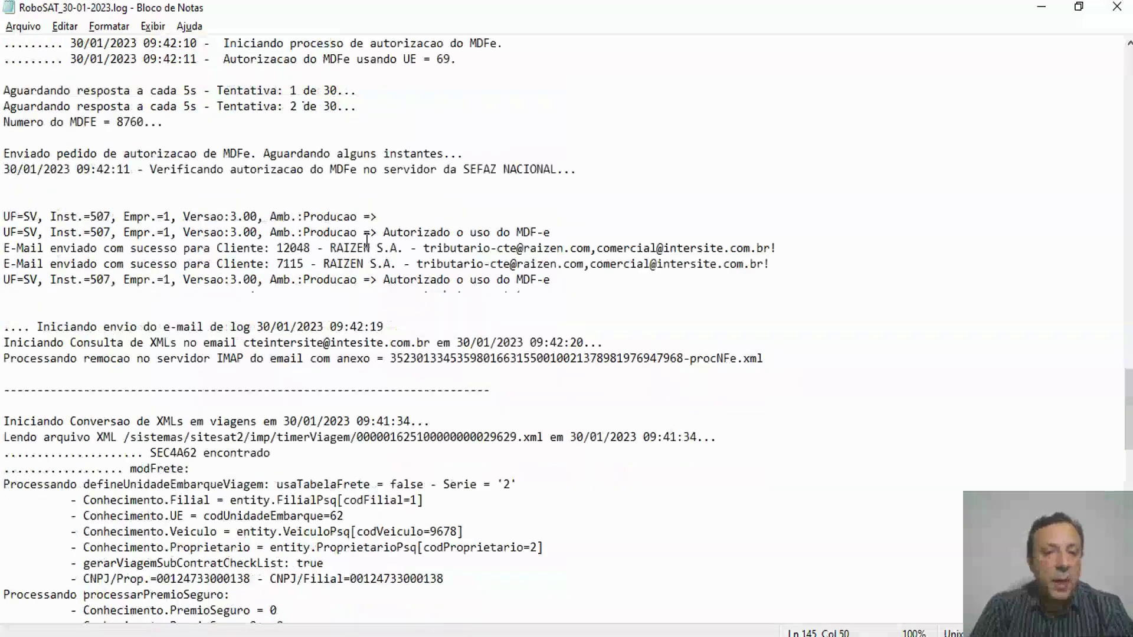
drag(384, 232, 548, 224)
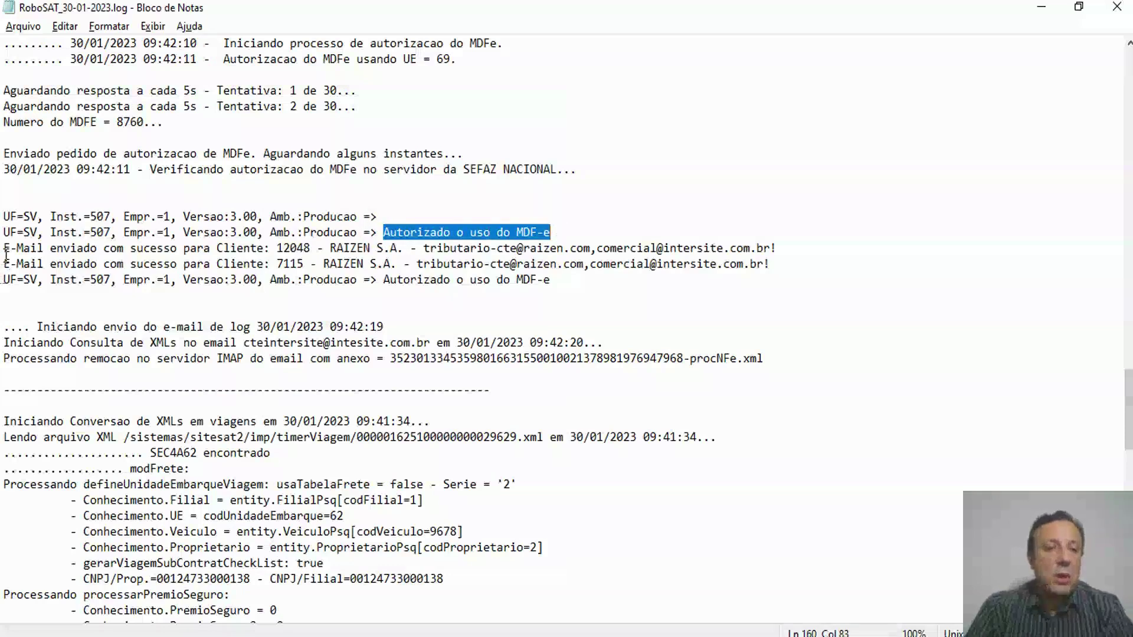
drag(6, 255, 776, 265)
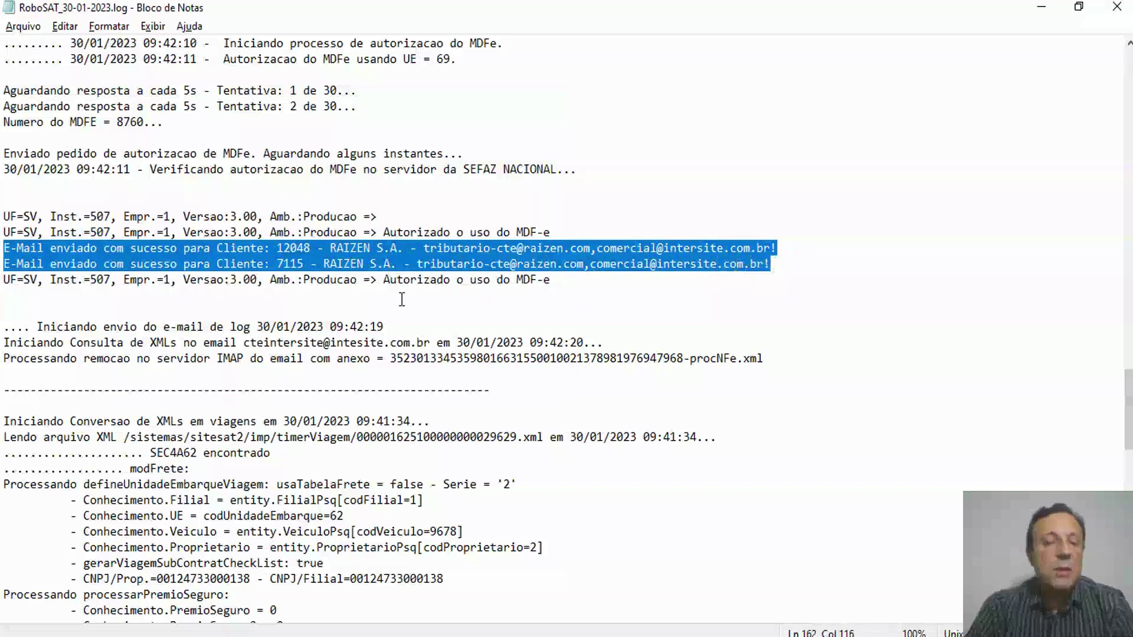
Highlight the log line on removing the processed NFe's e-mail from the IMAP server
scroll(358, 284, down, 1)
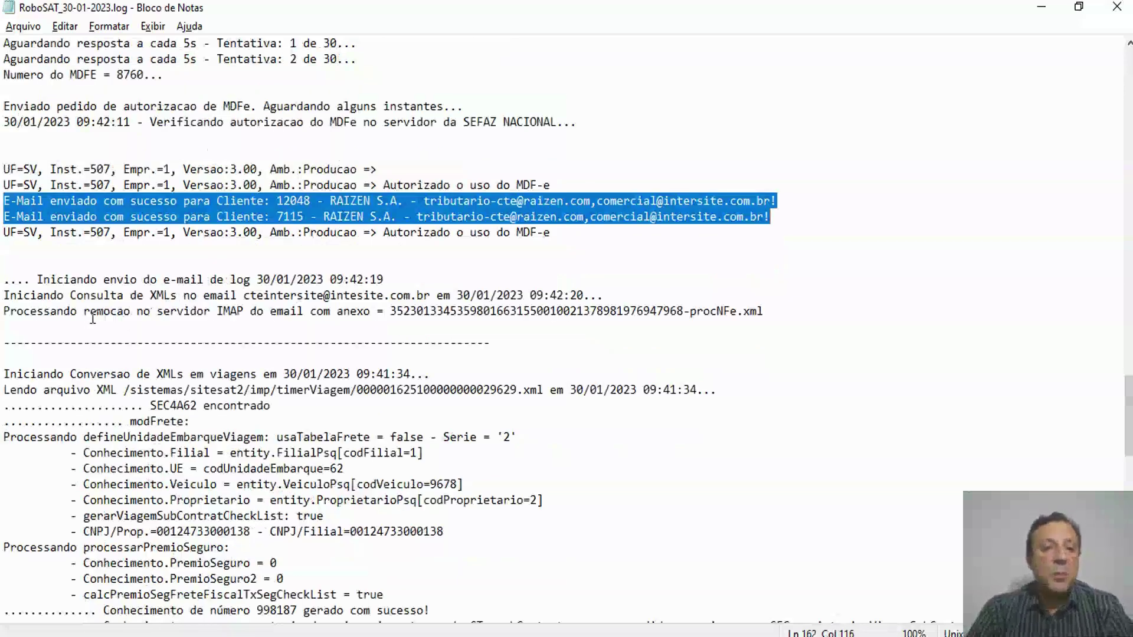
drag(83, 311, 765, 312)
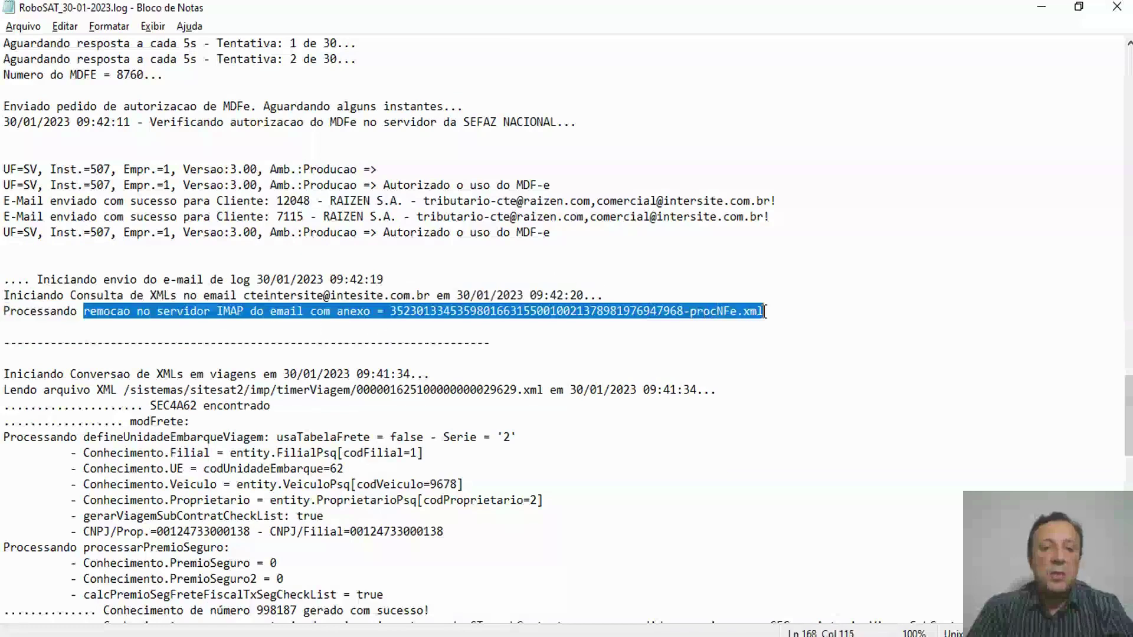
click(818, 299)
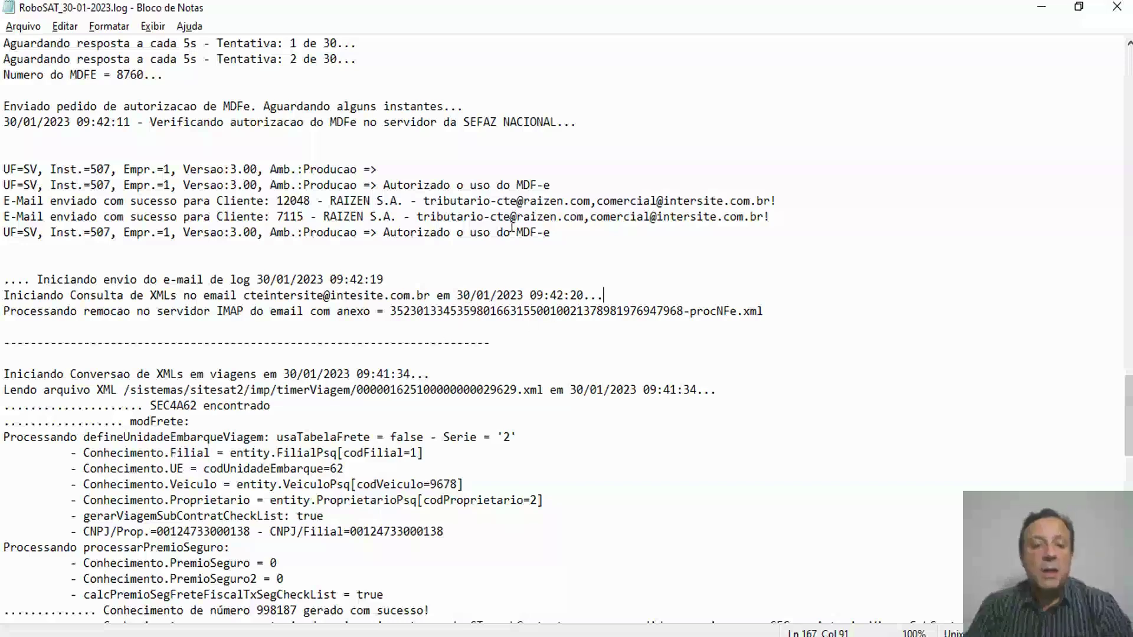
Highlight the start of the next XML-to-trip conversion in the log and the name of the XML file it reads
scroll(512, 226, down, 5)
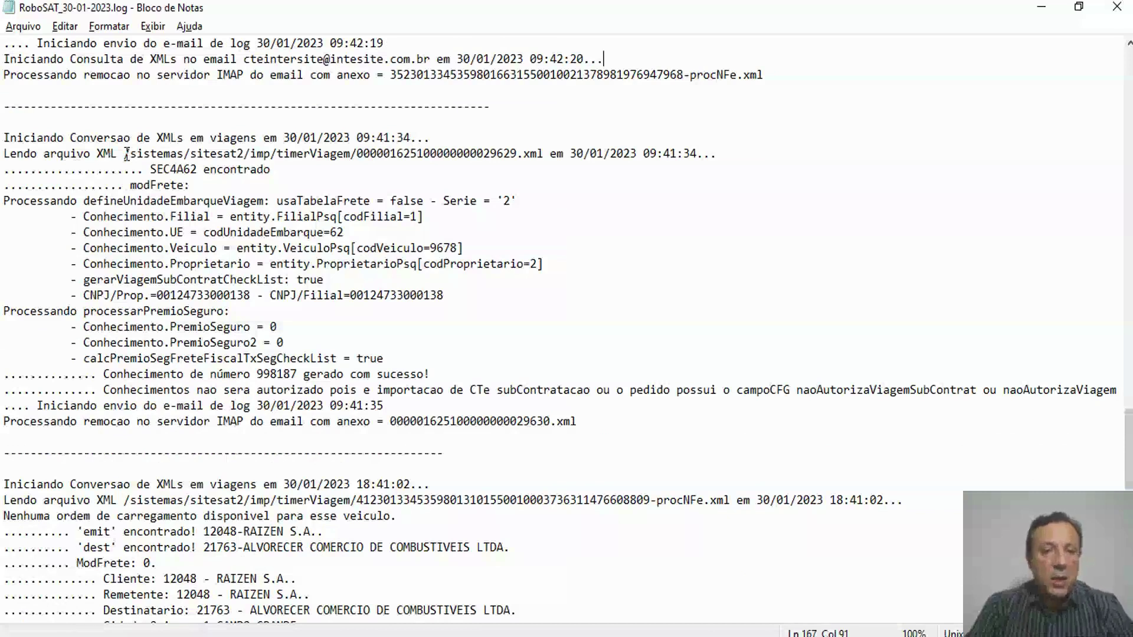
drag(58, 139, 181, 145)
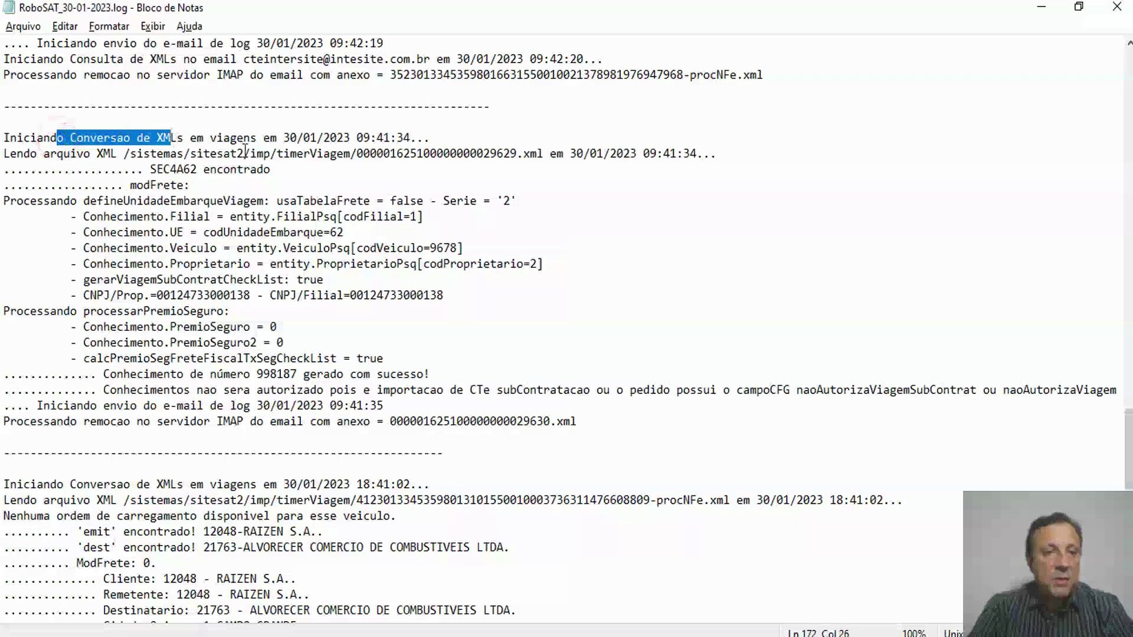
drag(344, 156, 522, 151)
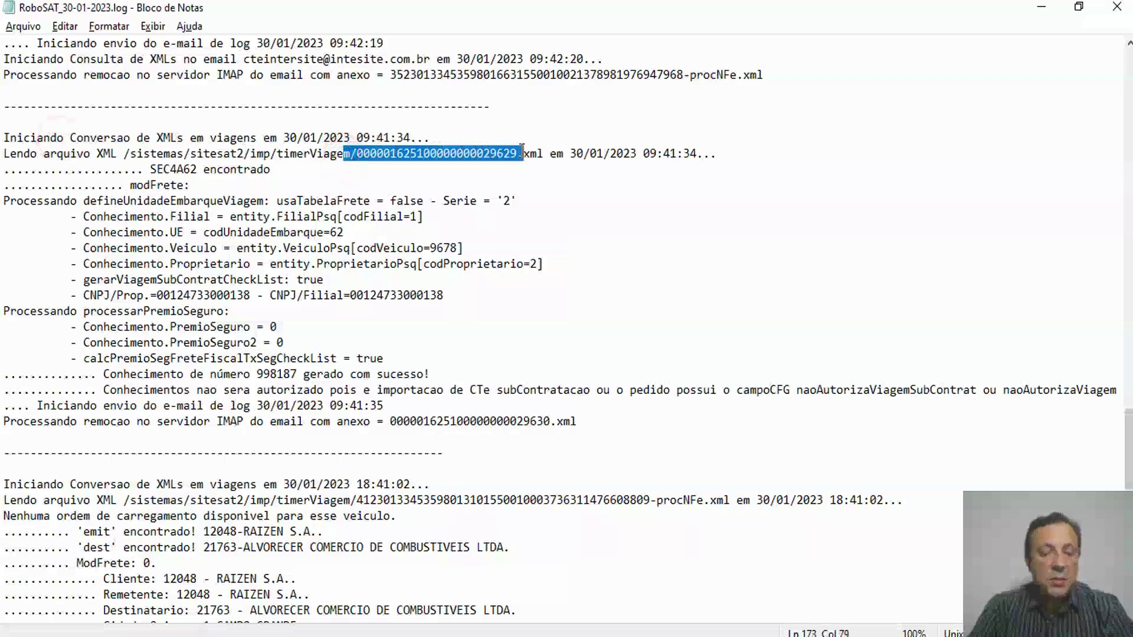
scroll(320, 192, down, 2)
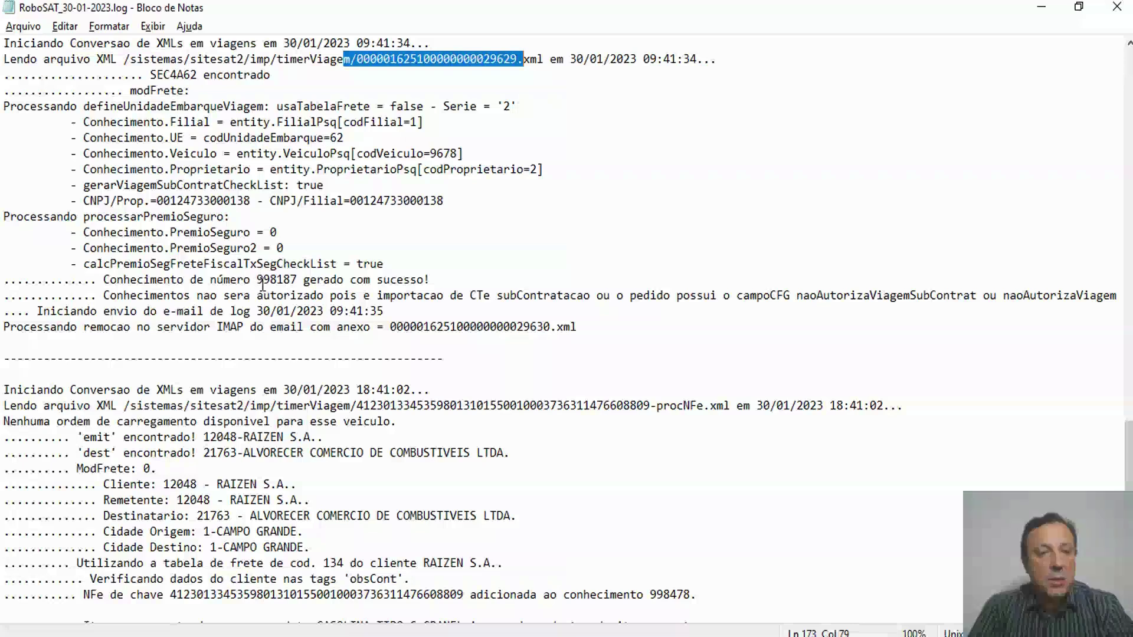
Highlight the number of the conhecimento generated from this XML and the "CTe subContratacao" reason for not authorizing it
double_click(277, 279)
key(Right)
drag(257, 279, 298, 279)
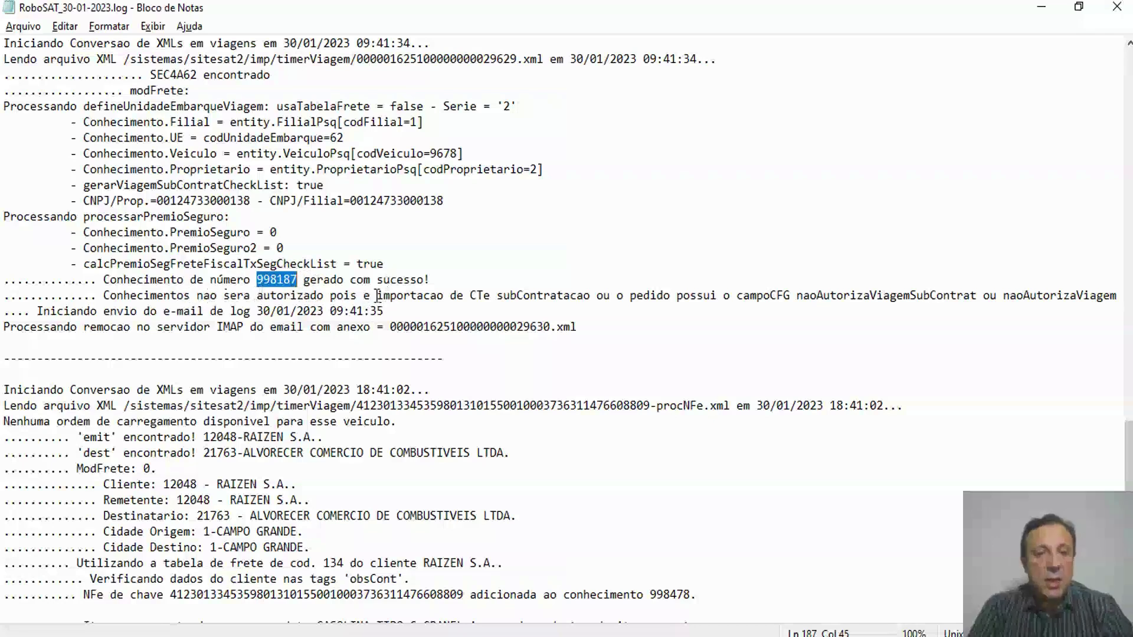
drag(470, 295, 588, 299)
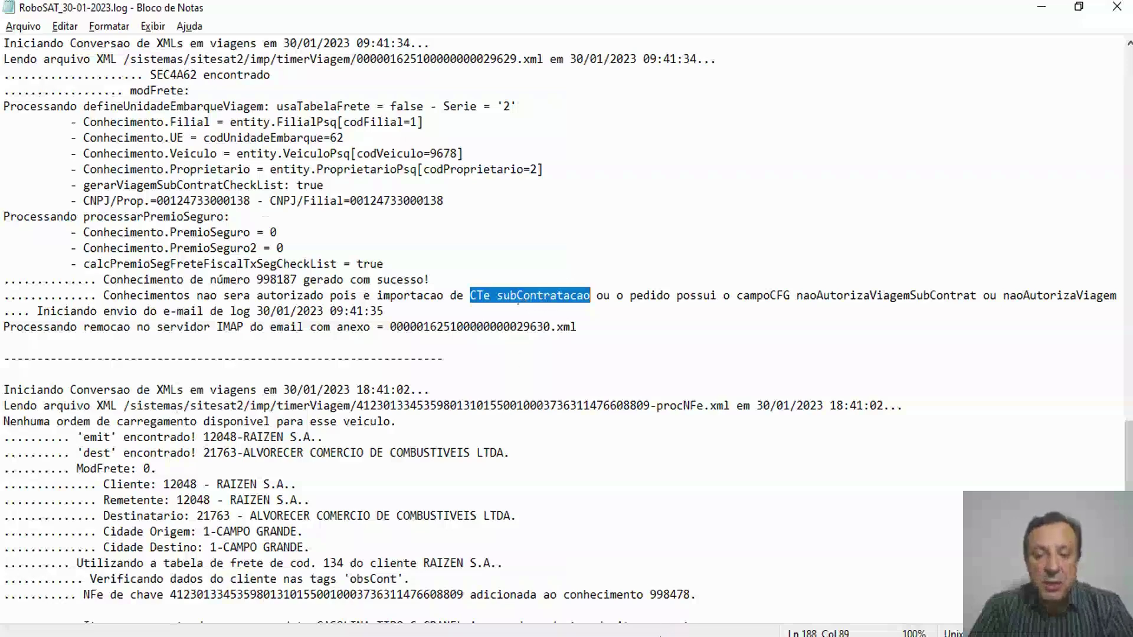
Switch to SAT and open the trip record with code 998187
click(663, 635)
click(272, 45)
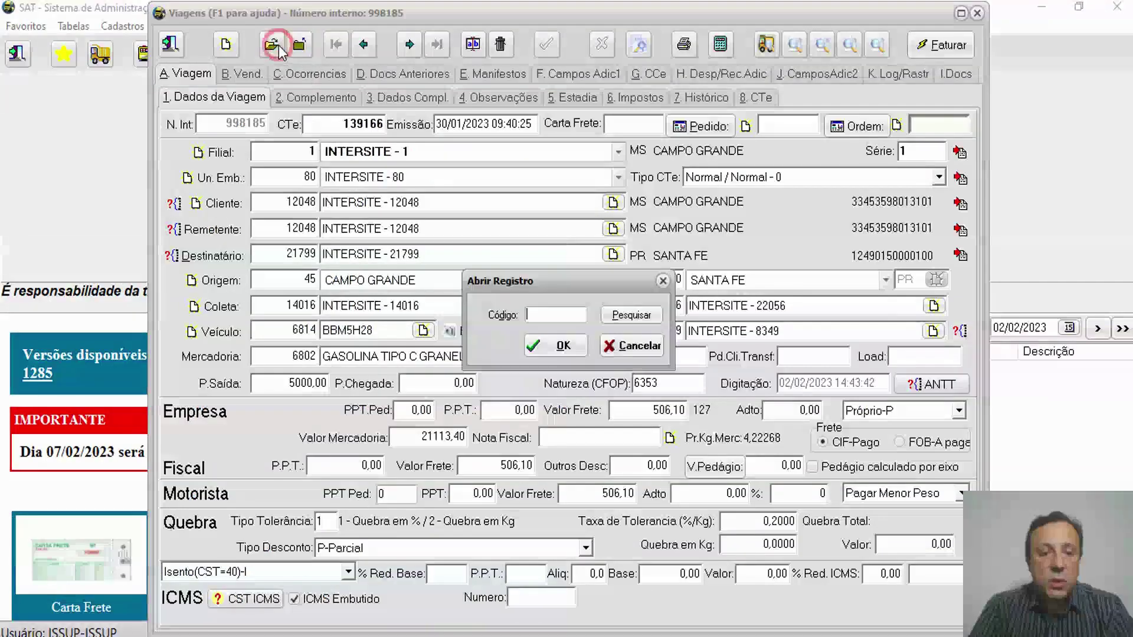
text(998187)
click(557, 346)
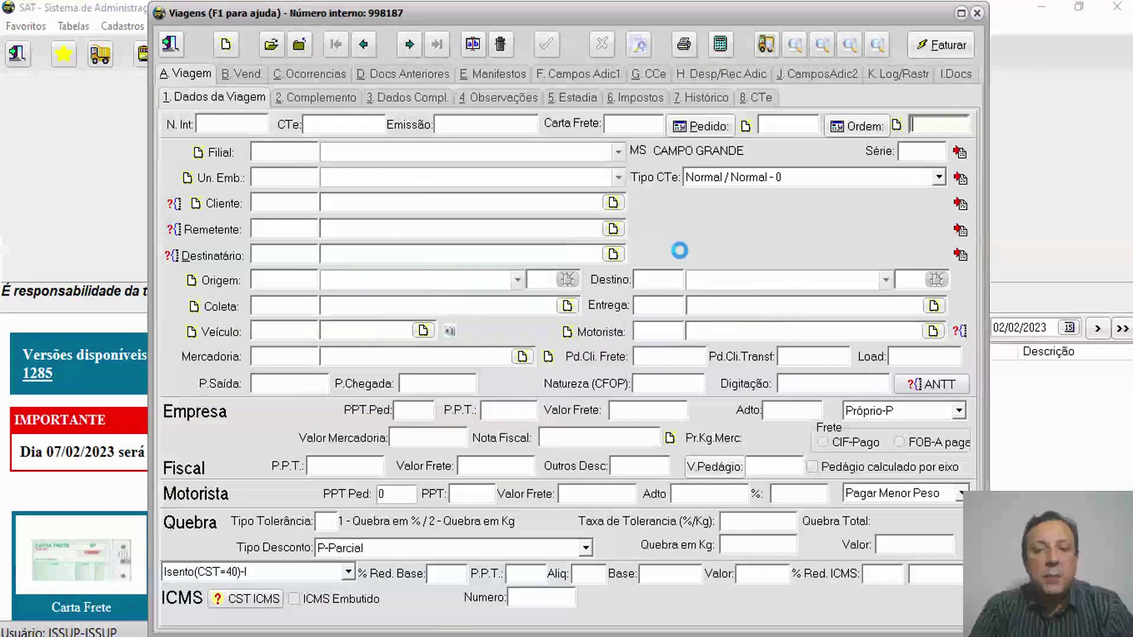
Check the trip's Tipo CTe selection and its CTe number field
click(723, 177)
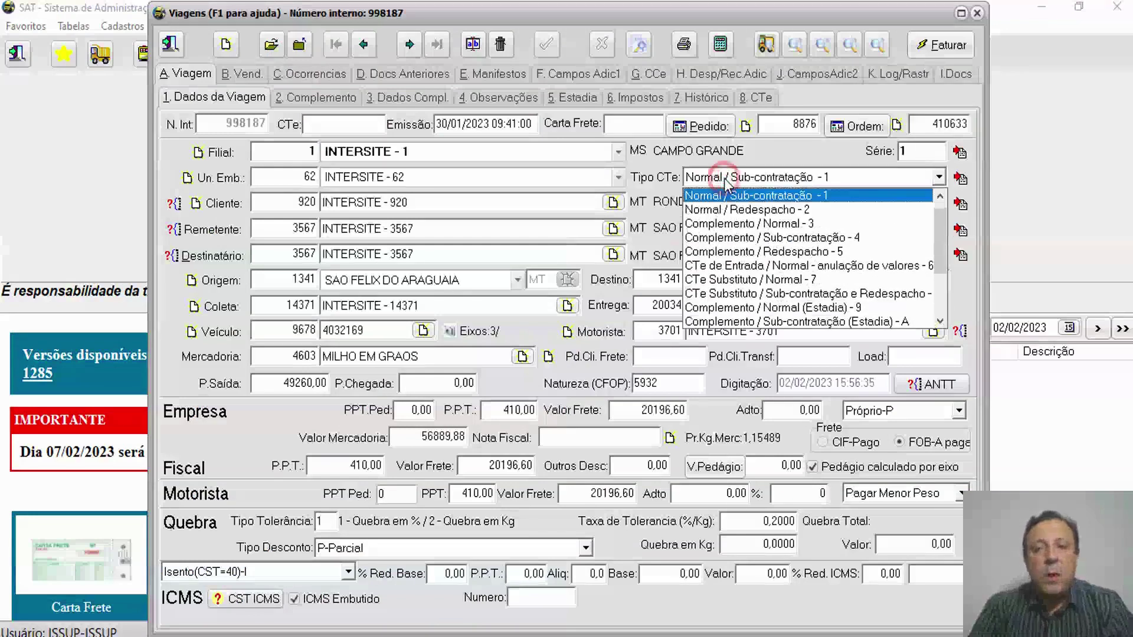
click(726, 180)
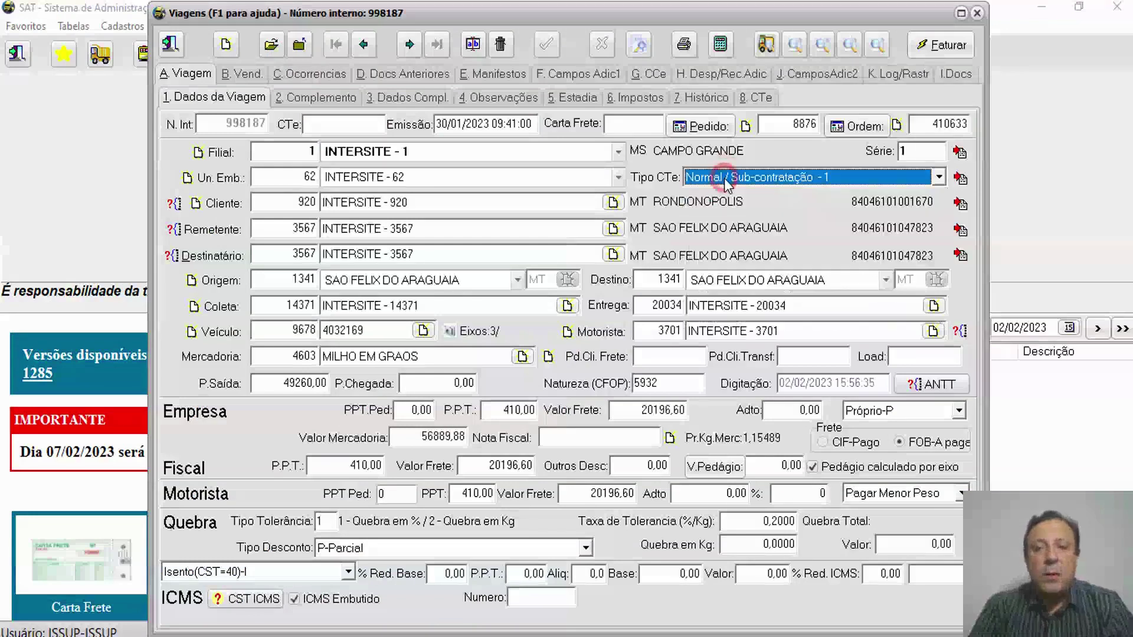
click(357, 126)
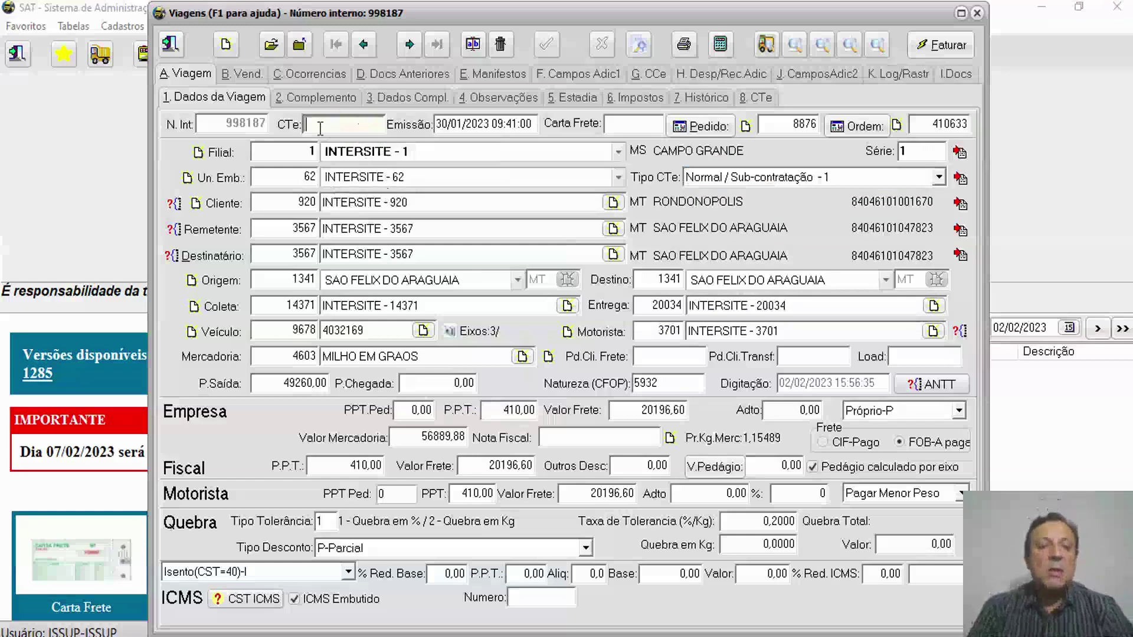
Return to the RoboSAT log and highlight the condition on the order's campoCFG naoAutorizaViagemSubContrat or naoAutorizaViagem
key(alt+Tab)
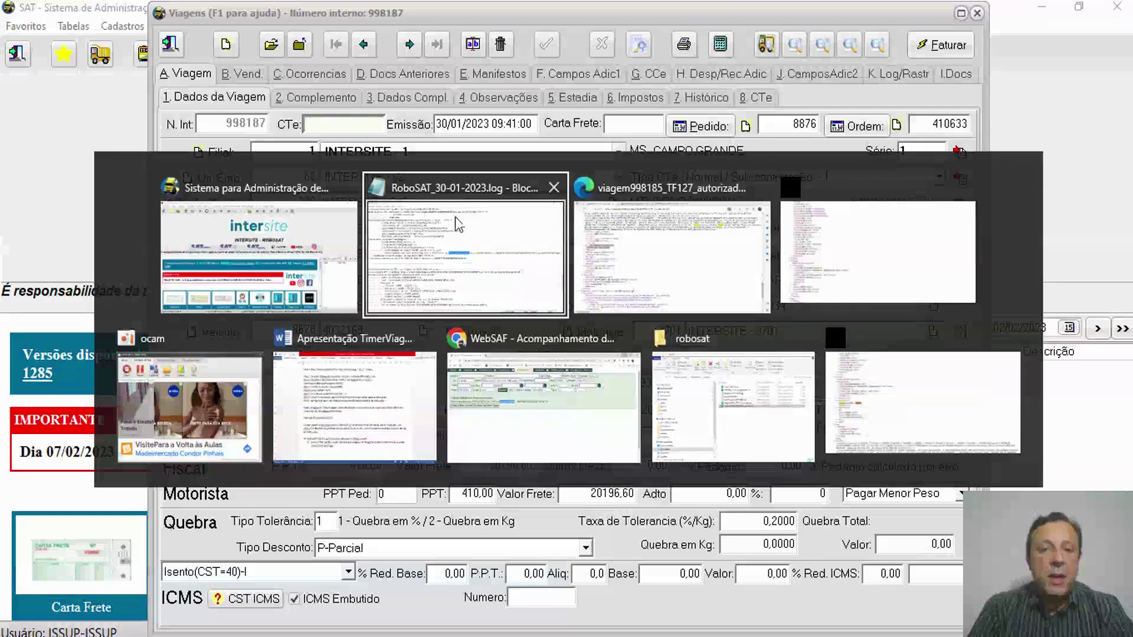
click(443, 223)
scroll(534, 338, down, 1)
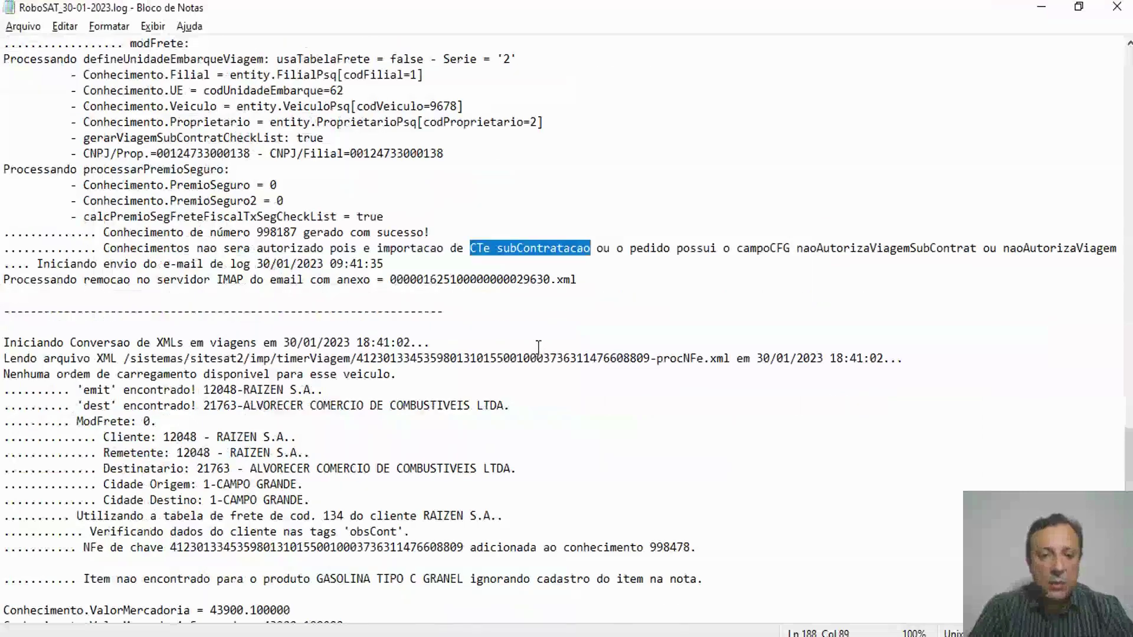
drag(629, 254, 1117, 251)
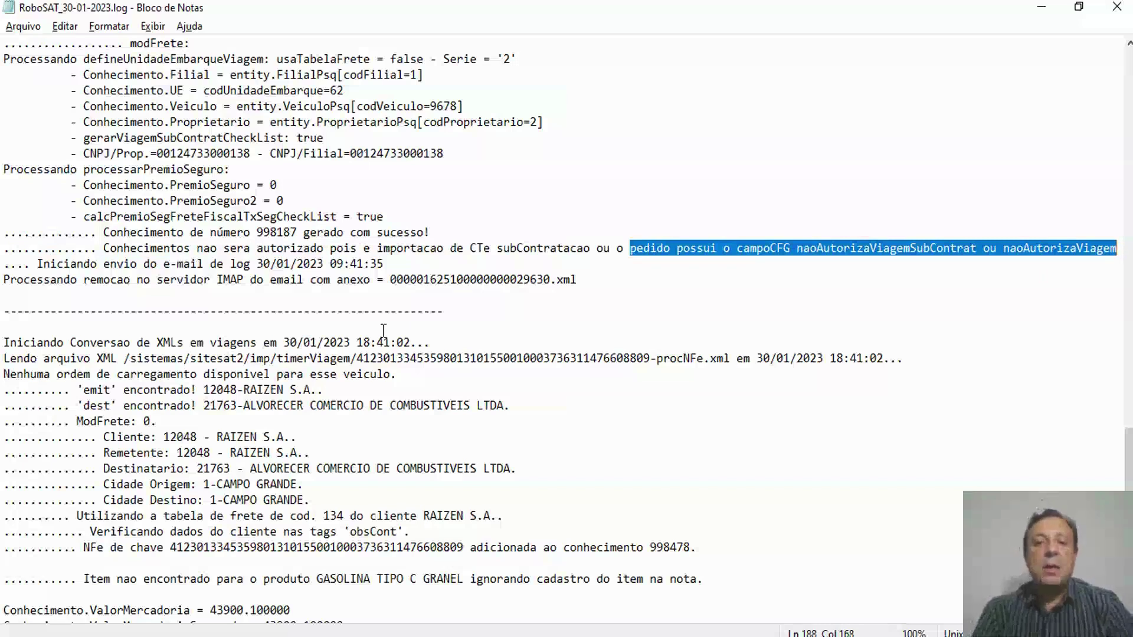
Review the 18:41:02 conversion block, highlighting the path of the NFe XML read and the origin and destination city lines
scroll(464, 265, down, 2)
scroll(463, 236, down, 1)
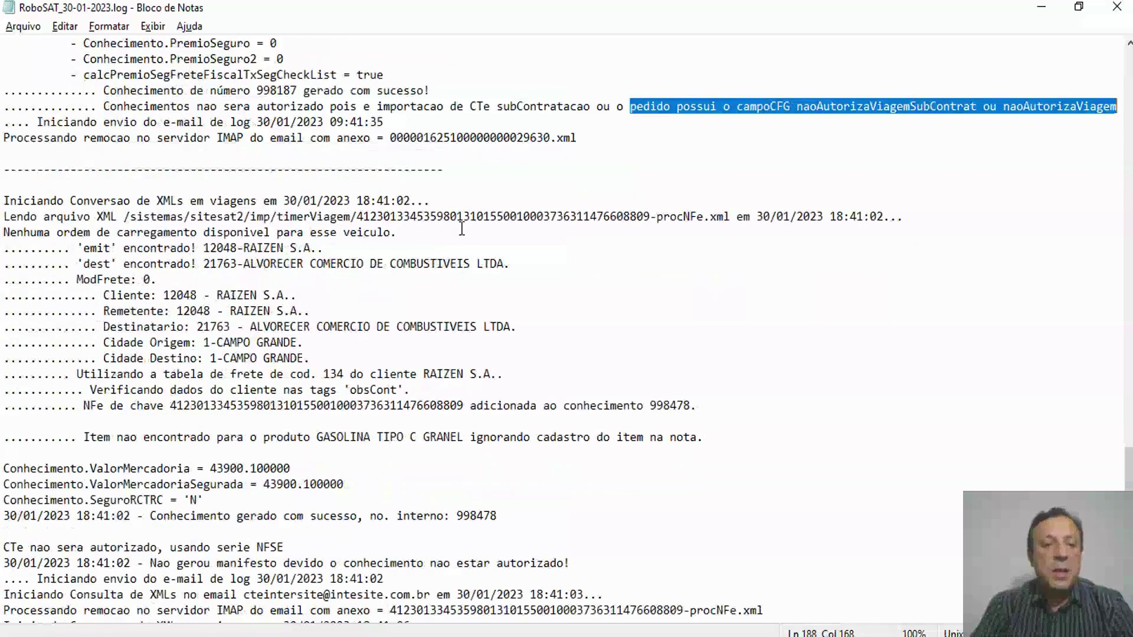
scroll(378, 187, down, 1)
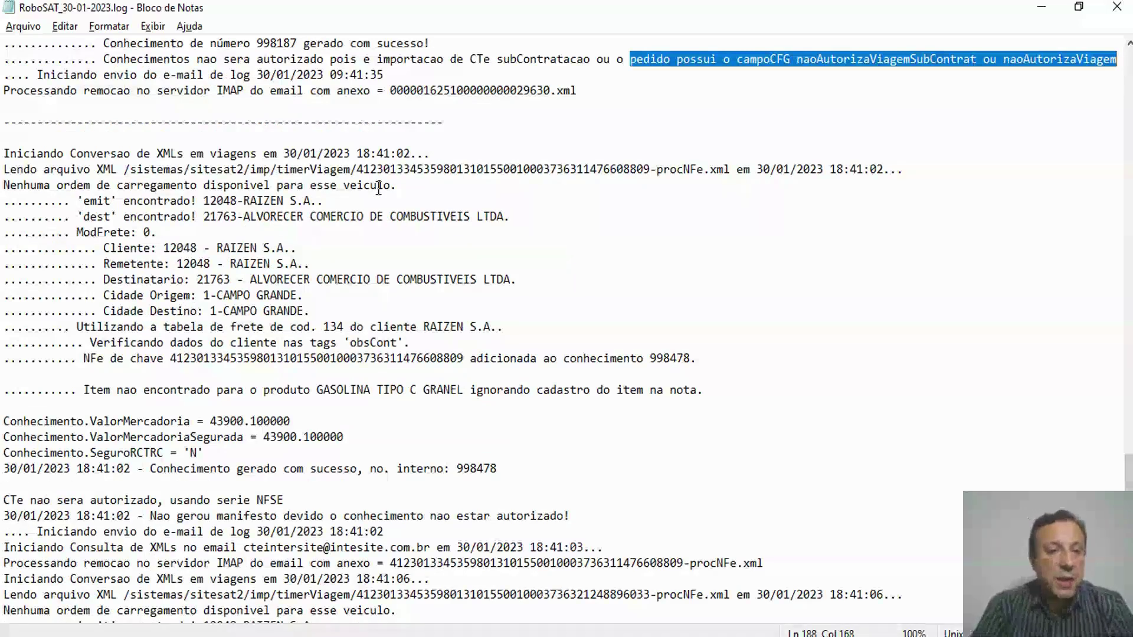
drag(91, 170, 652, 169)
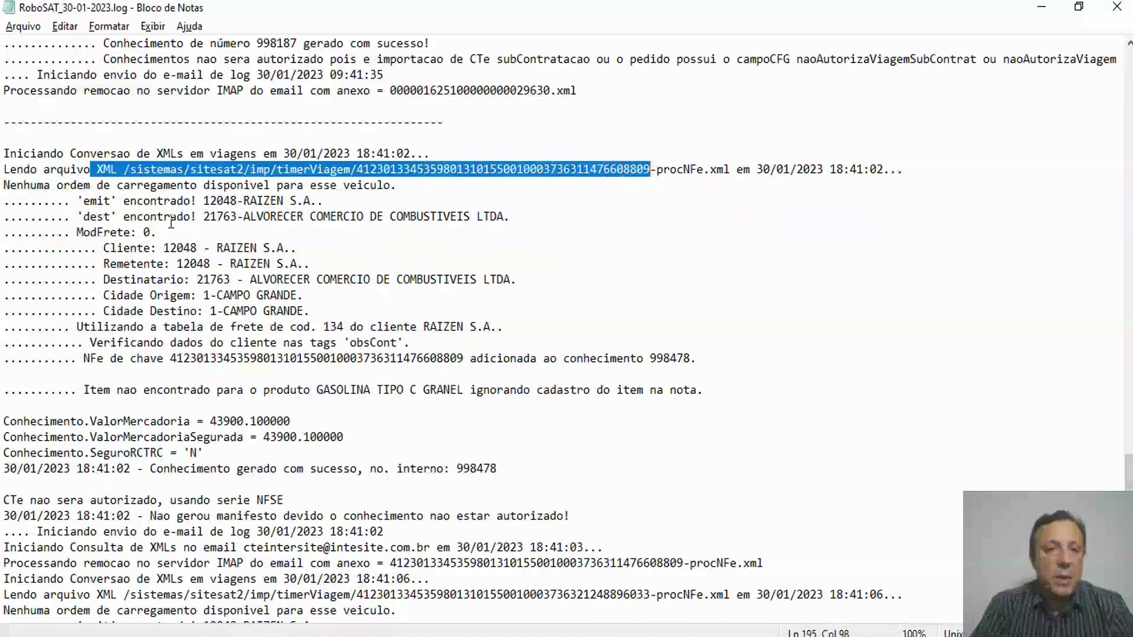
scroll(170, 221, down, 1)
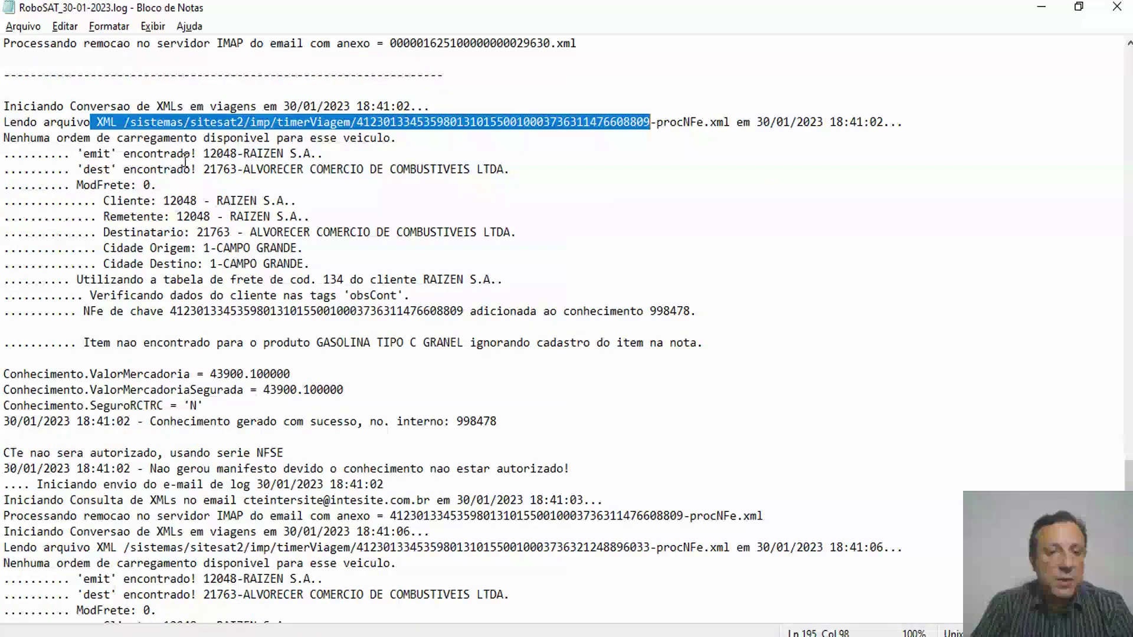
drag(103, 247, 311, 264)
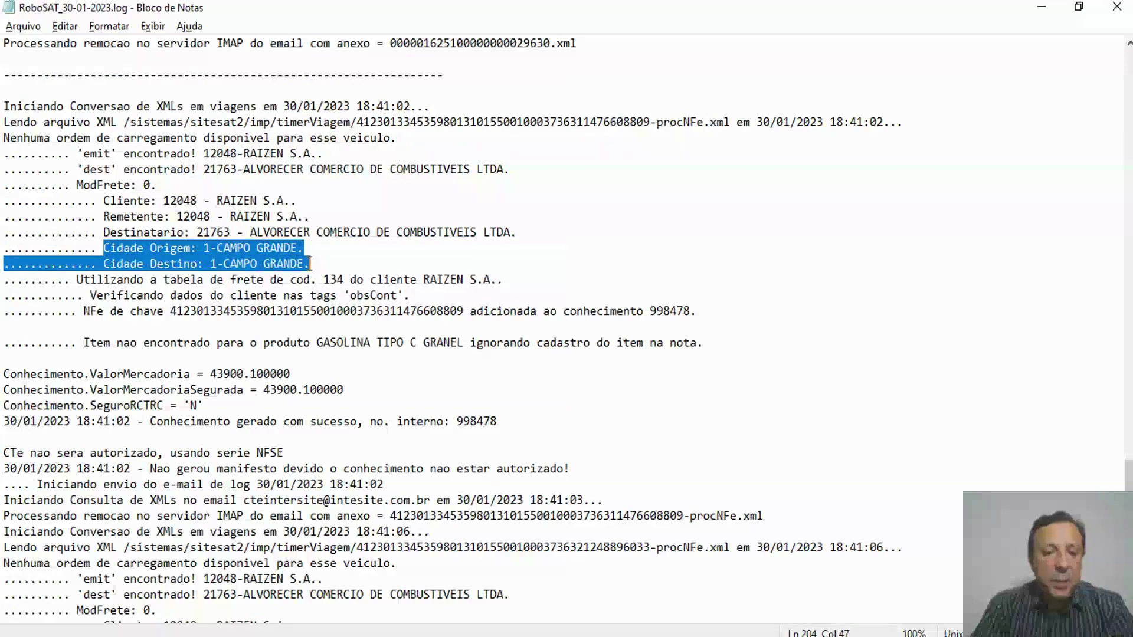
Highlight "CTe nao sera autorizado, usando serie NFSE" and the line explaining why no manifest was generated
scroll(311, 264, down, 2)
scroll(309, 263, down, 1)
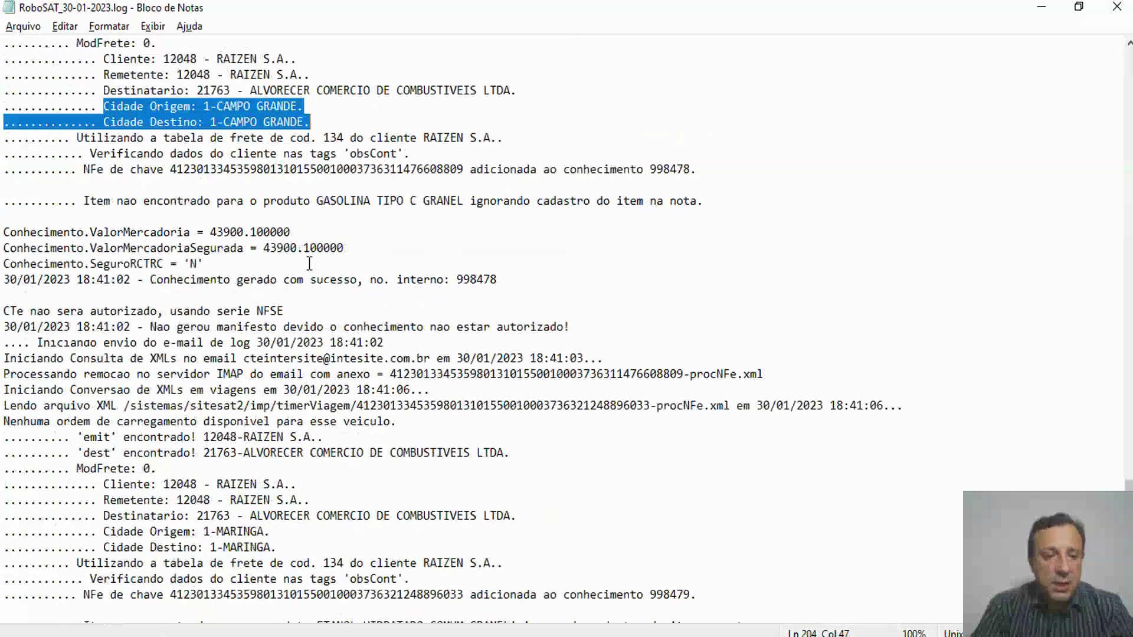
drag(3, 311, 284, 312)
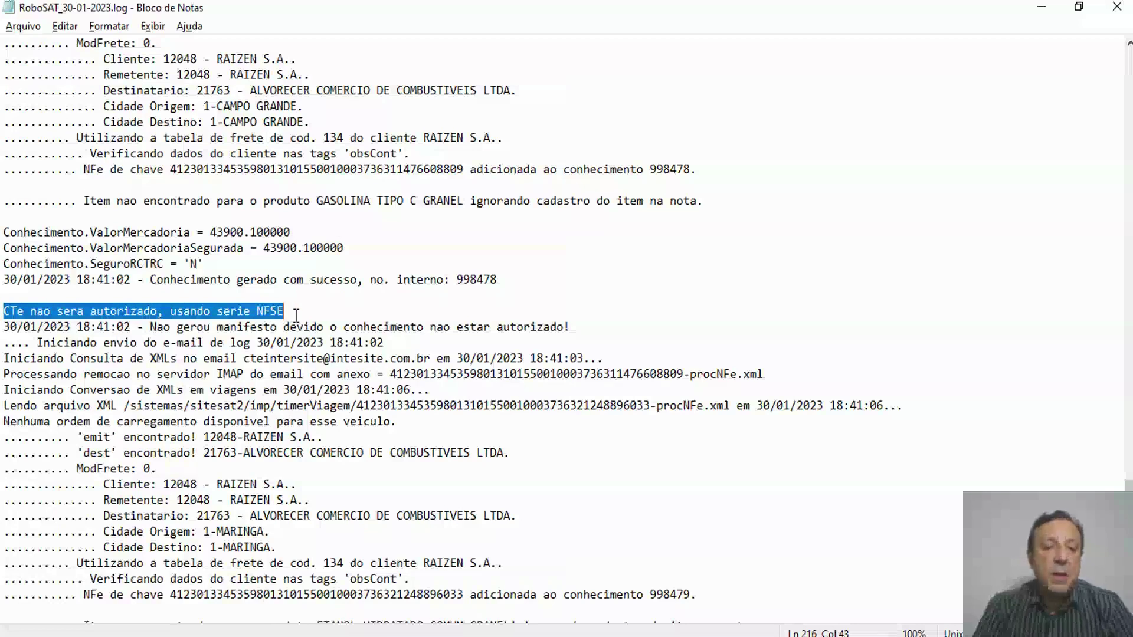
click(150, 327)
drag(150, 326, 560, 341)
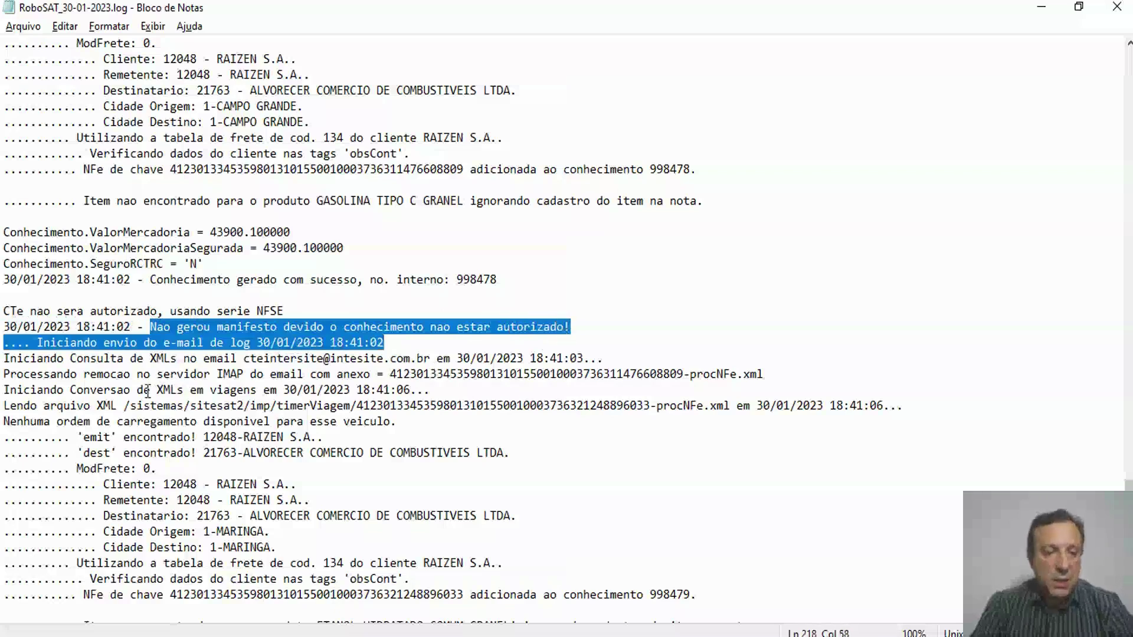
Highlight the IMAP removal entry that closes the NFSE conversion and bring the following conversion's entries into view
scroll(146, 387, down, 1)
drag(24, 328, 251, 328)
scroll(255, 322, down, 1)
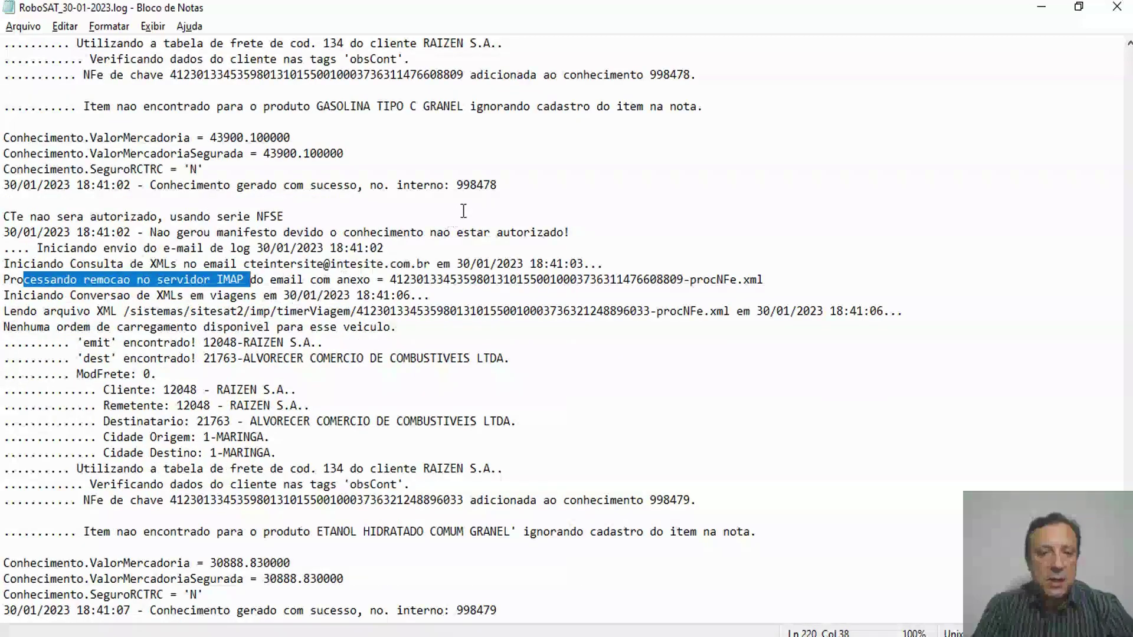
Copy internal number 998478 from the log, open that trip record in SAT's Viagens window, and highlight its Série value
double_click(485, 184)
key(ctrl+c)
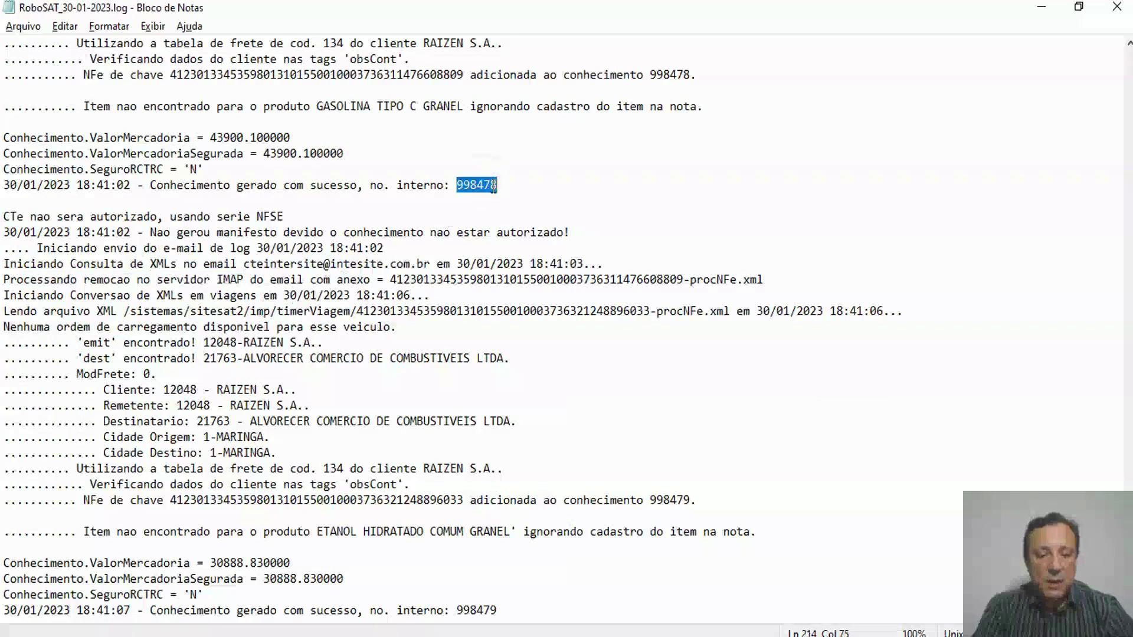
click(669, 634)
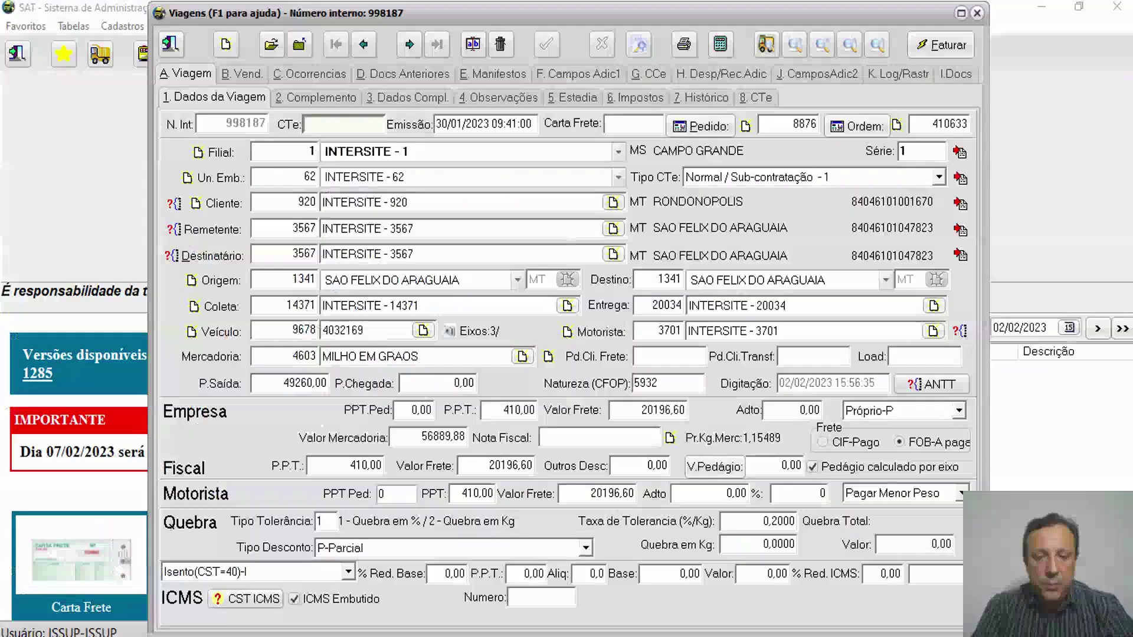
click(274, 47)
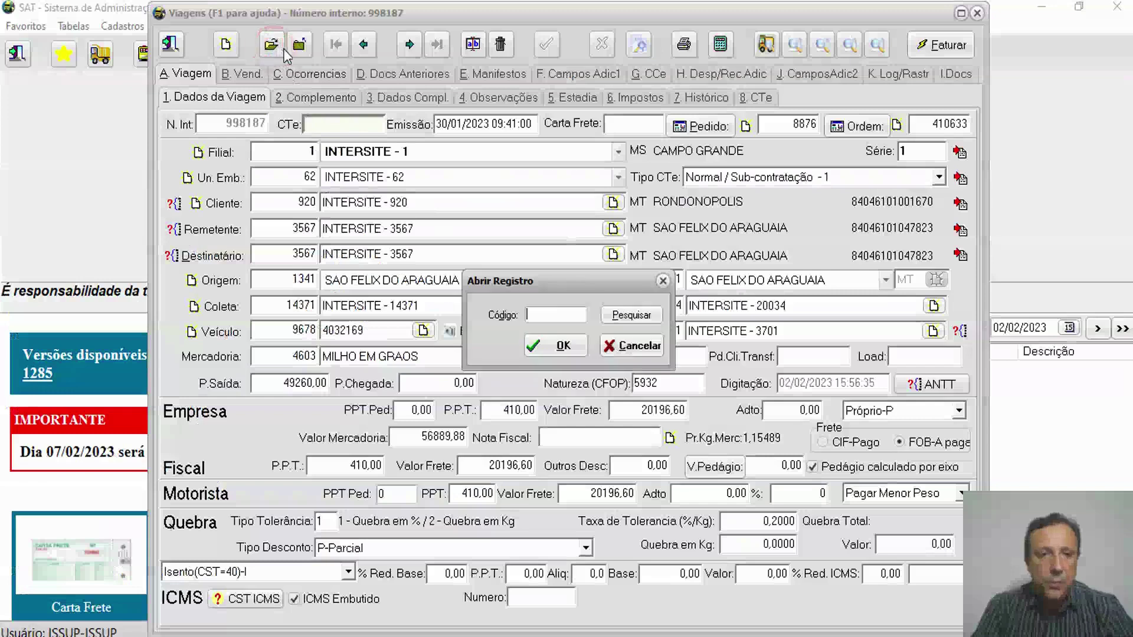
key(ctrl+v)
click(552, 345)
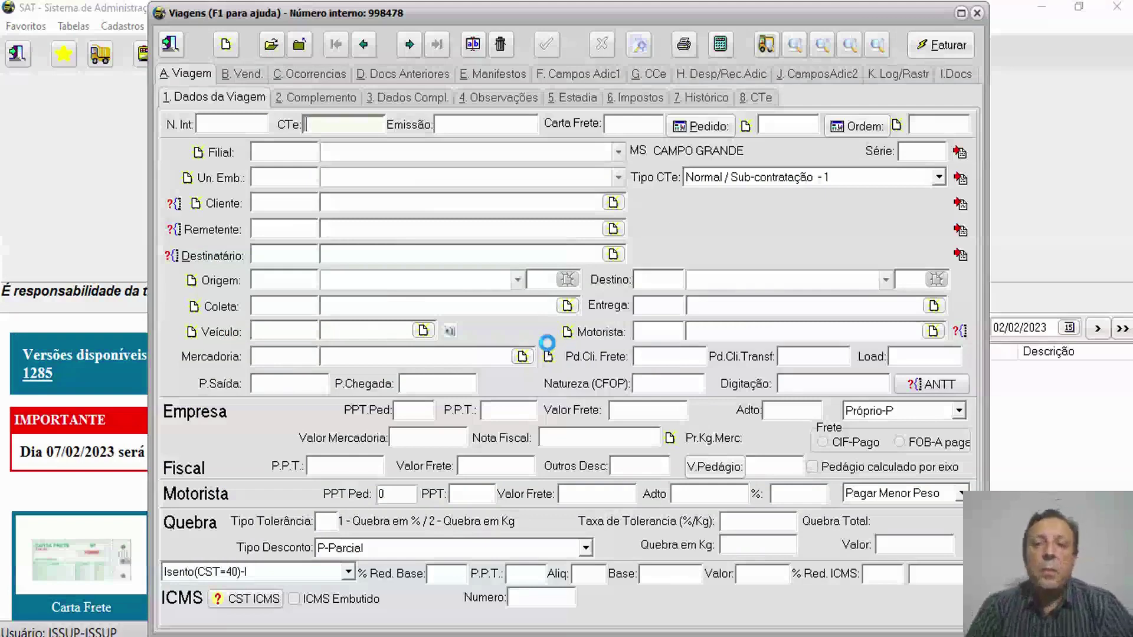
double_click(918, 152)
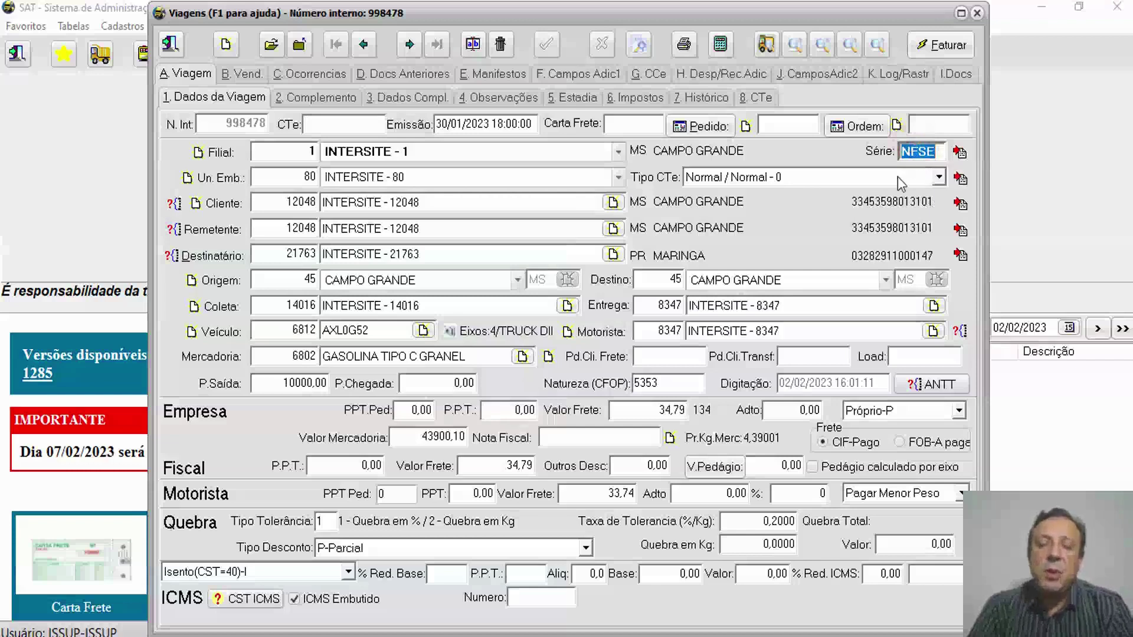
Return to the RoboSAT log and highlight the closing "Terminando Conversao de XMLs em viagens" and "Finalizando timer!" lines
key(alt+Tab)
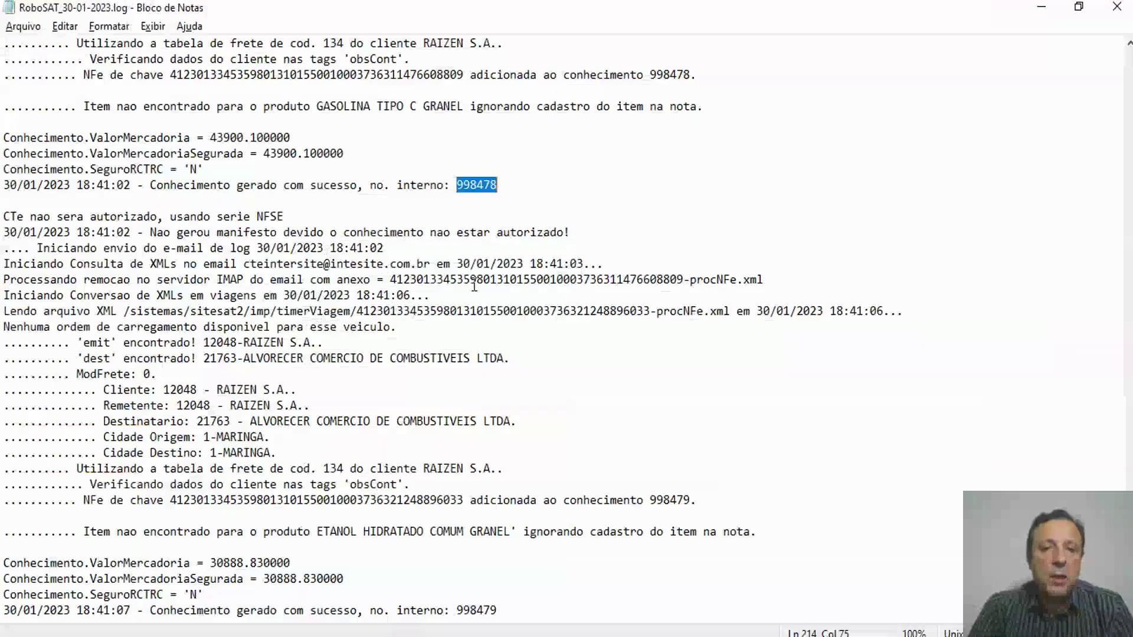
scroll(330, 286, down, 5)
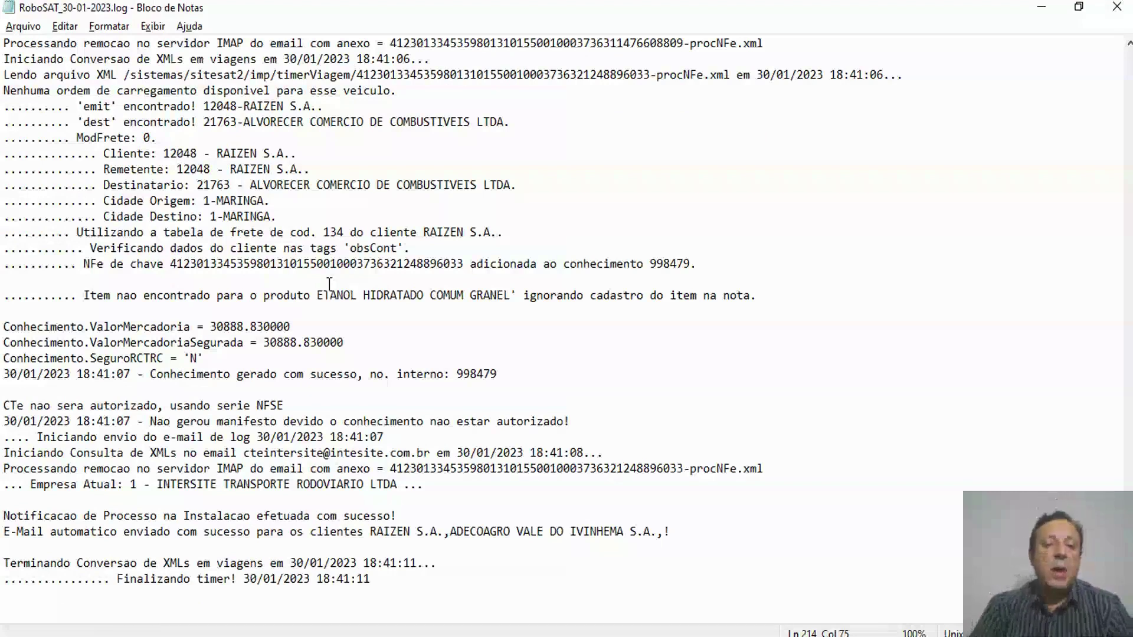
scroll(329, 285, down, 1)
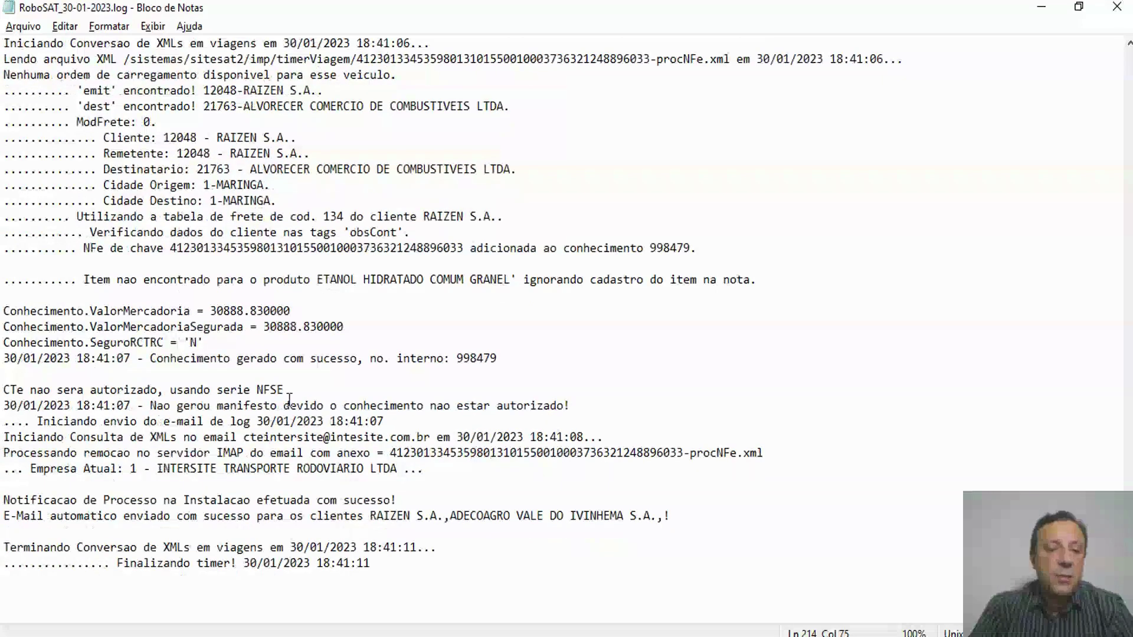
click(11, 548)
drag(10, 548, 381, 563)
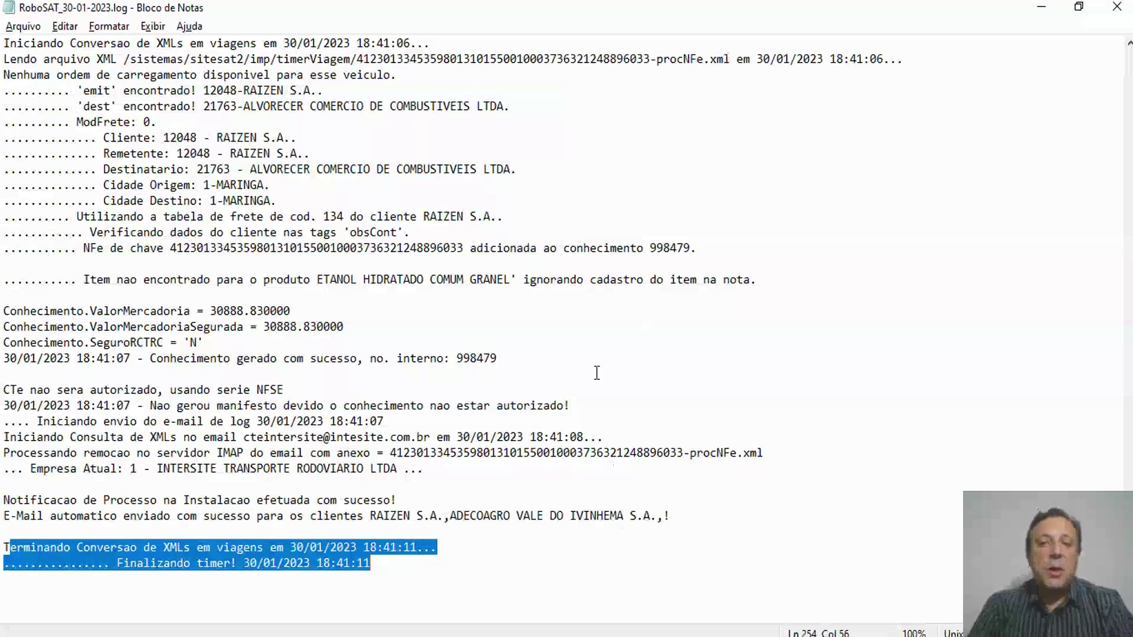
click(378, 581)
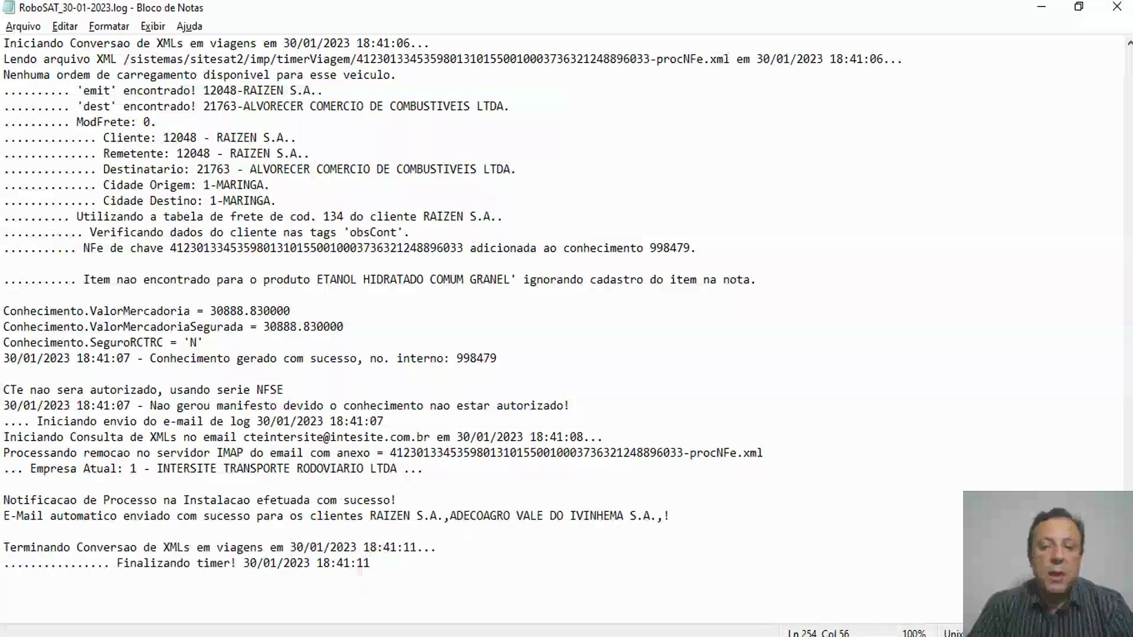
mouse_move(725, 636)
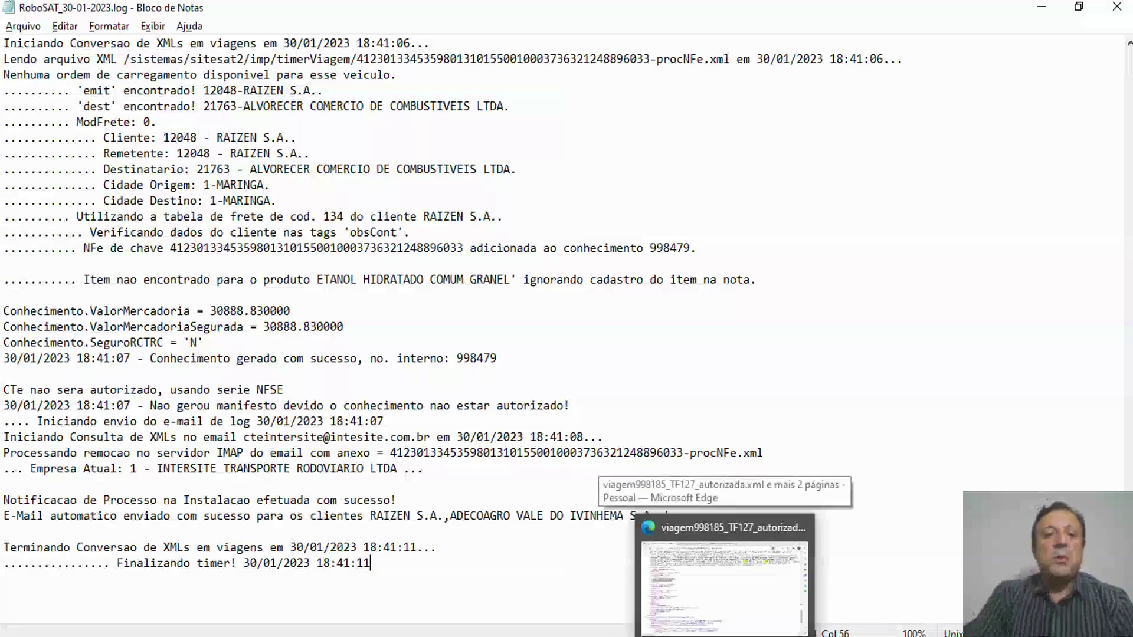
click(580, 568)
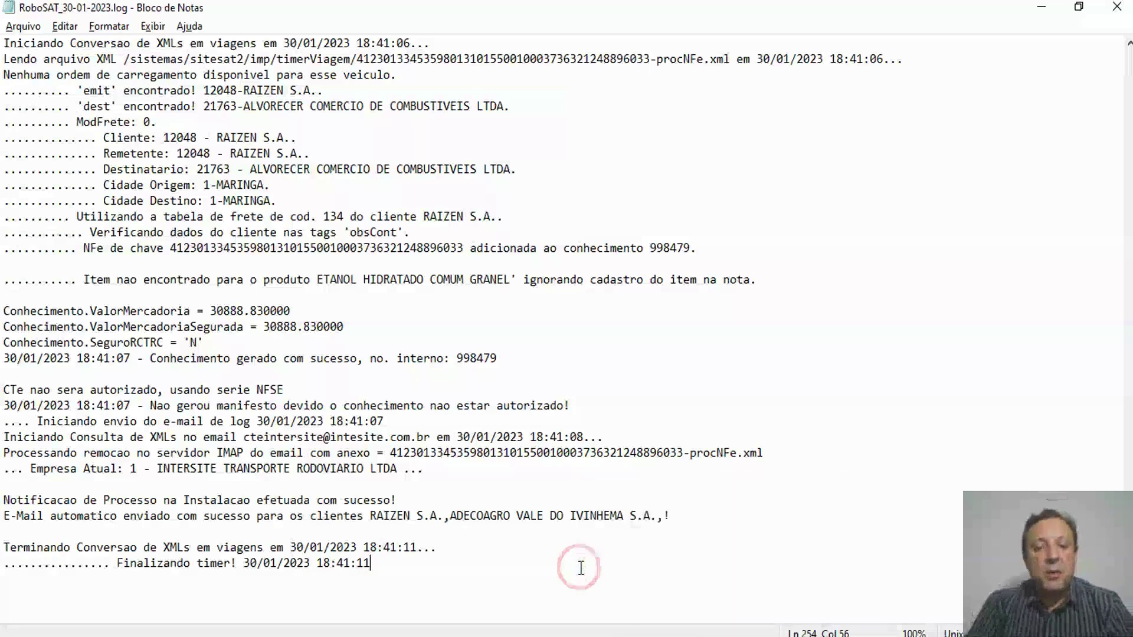